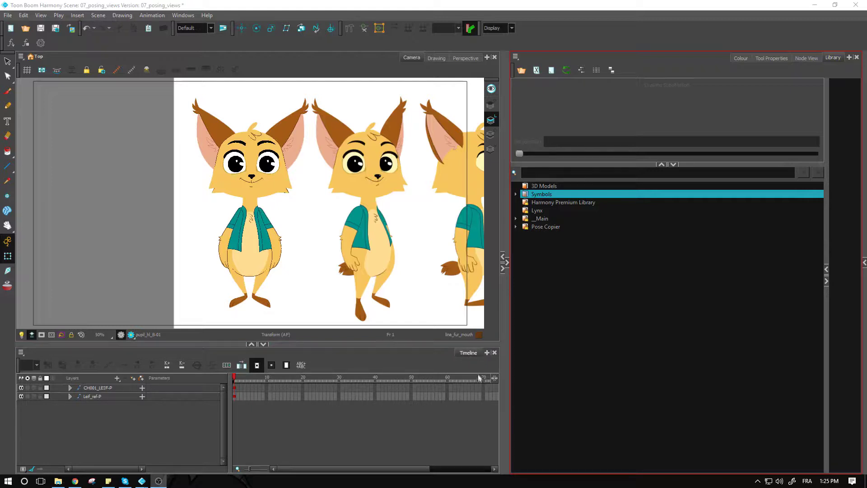
Dock the Timeline along the full bottom width and give the Camera and Library views more height.
{"action": "left_click", "coordinate": [487, 430]}
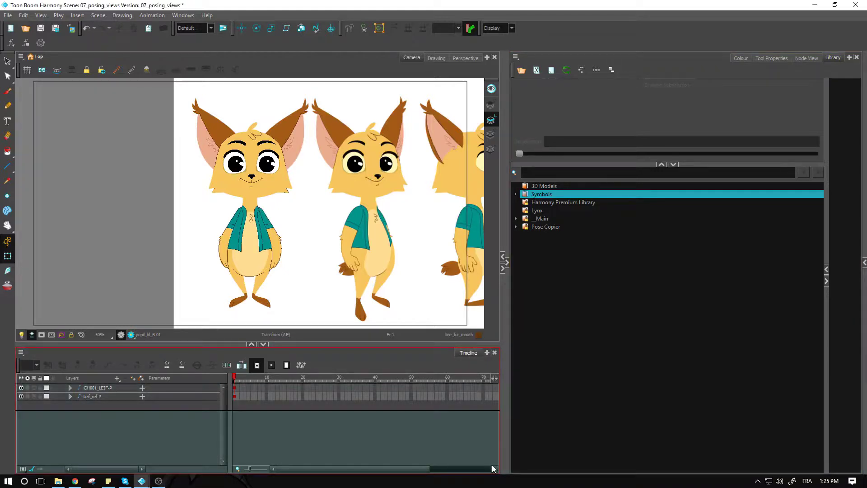
{"action": "left_click_drag", "start_coordinate": [497, 469], "coordinate": [503, 474]}
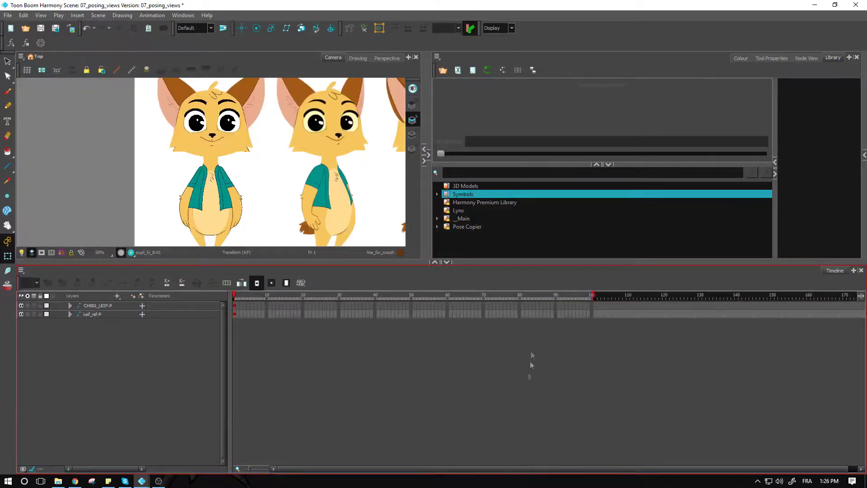
{"action": "left_click_drag", "start_coordinate": [467, 264], "coordinate": [470, 349]}
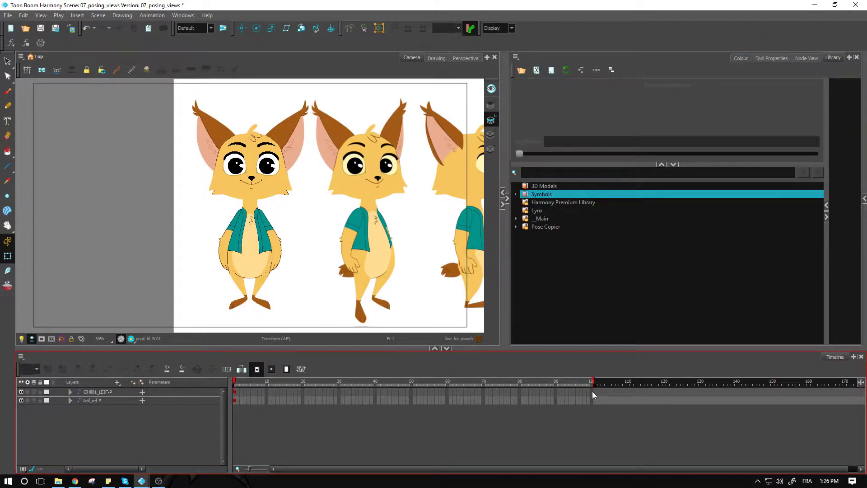
Set the scene's Number of Frames to 350 in the Scene Length dialog.
{"action": "left_click", "coordinate": [98, 16]}
{"action": "mouse_move", "coordinate": [118, 16]}
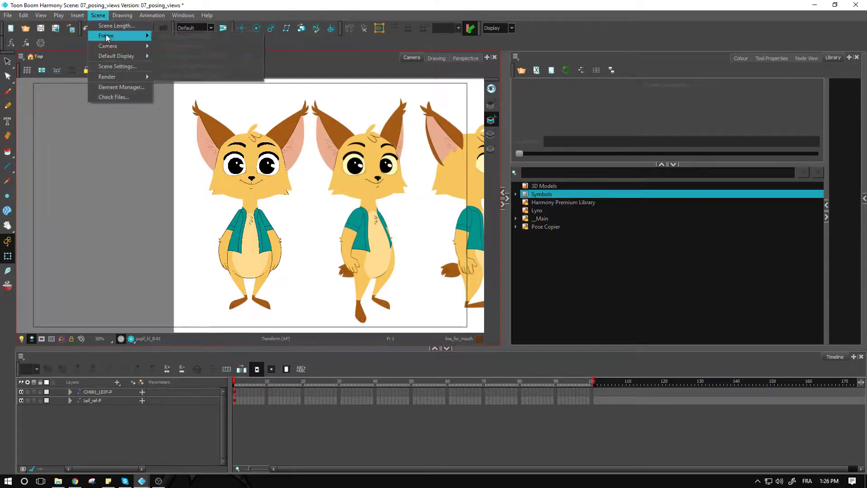
{"action": "left_click", "coordinate": [101, 27]}
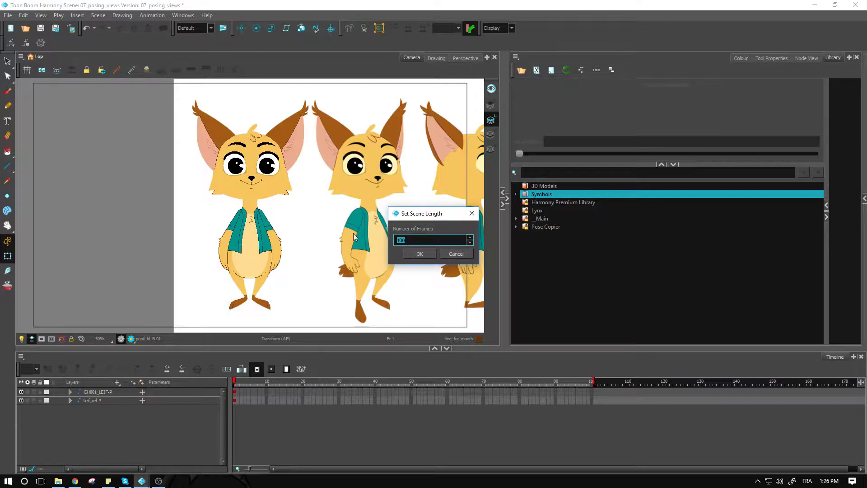
{"action": "type", "text": "350"}
{"action": "left_click", "coordinate": [419, 254]}
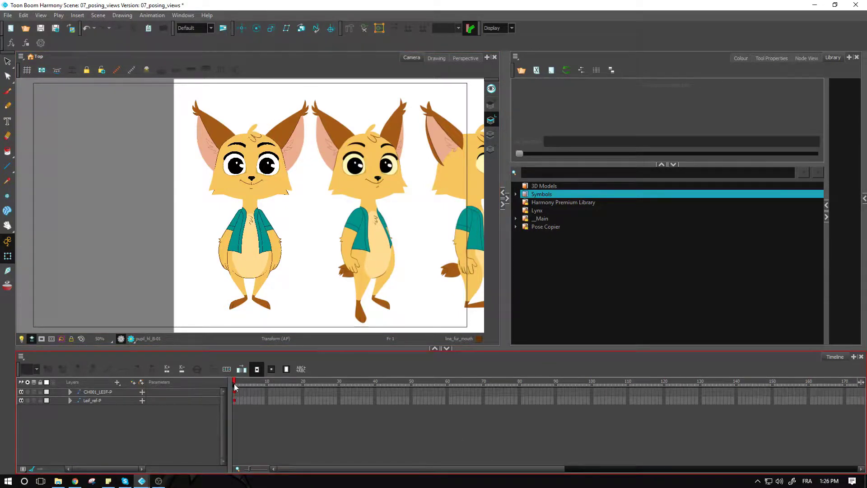
{"action": "left_click_drag", "start_coordinate": [237, 383], "coordinate": [280, 386]}
{"action": "left_click", "coordinate": [292, 391]}
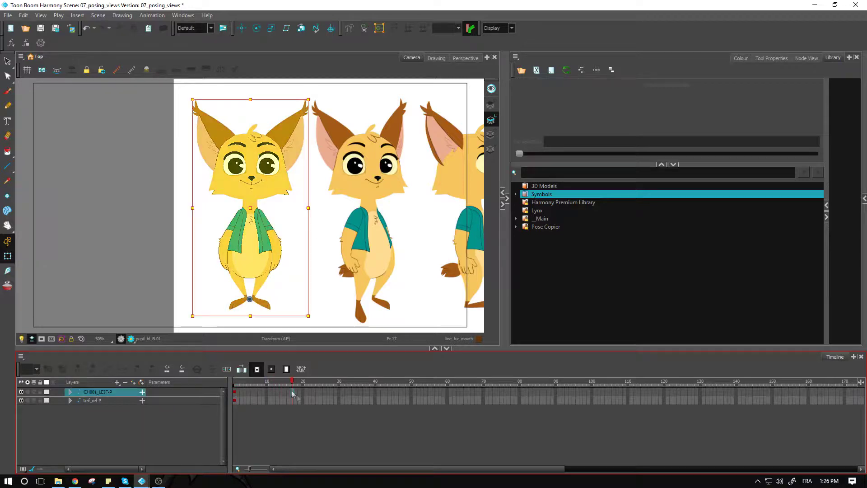
{"action": "left_click_drag", "start_coordinate": [513, 484], "coordinate": [383, 485]}
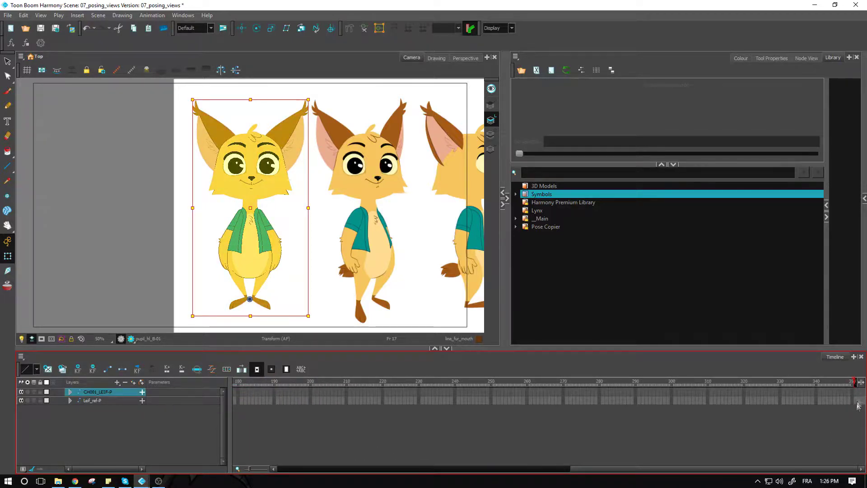
{"action": "left_click_drag", "start_coordinate": [853, 392], "coordinate": [855, 404]}
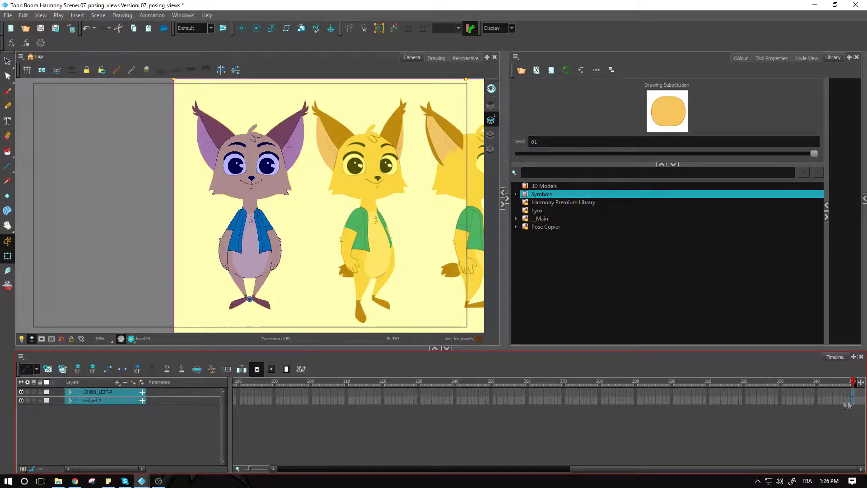
{"action": "left_click", "coordinate": [101, 276]}
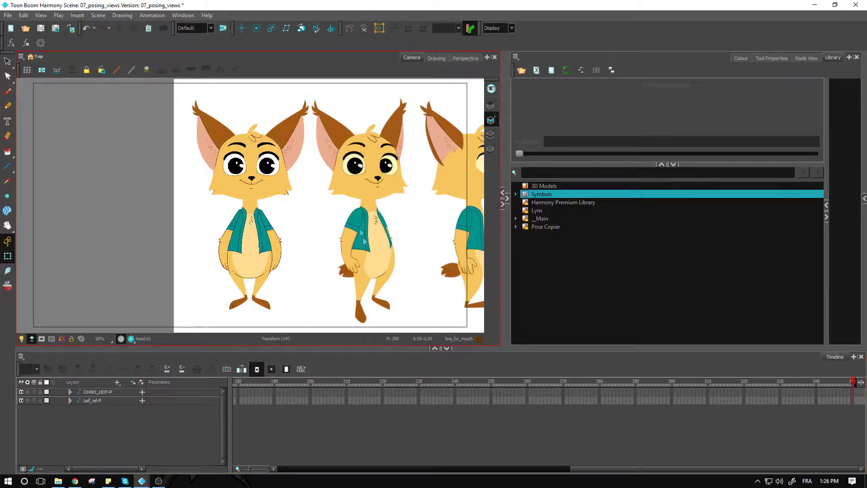
{"action": "left_click_drag", "start_coordinate": [588, 474], "coordinate": [296, 476]}
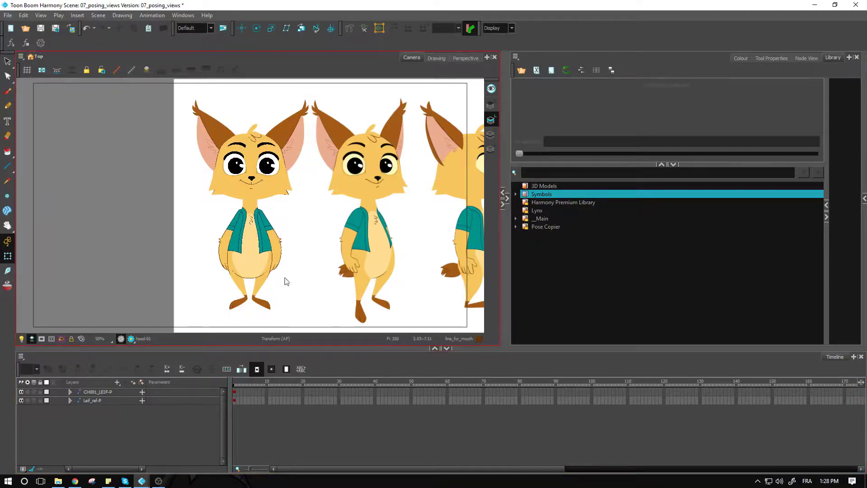
{"action": "scroll", "coordinate": [348, 244], "scroll_direction": "down", "scroll_amount": 2}
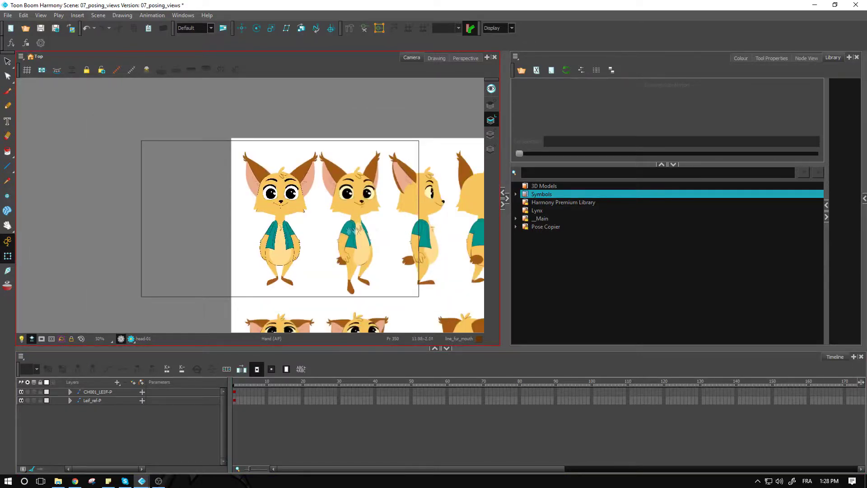
Pan the Camera view so all five lynx turnaround views are visible side by side.
{"action": "left_click_drag", "start_coordinate": [407, 230], "coordinate": [249, 233]}
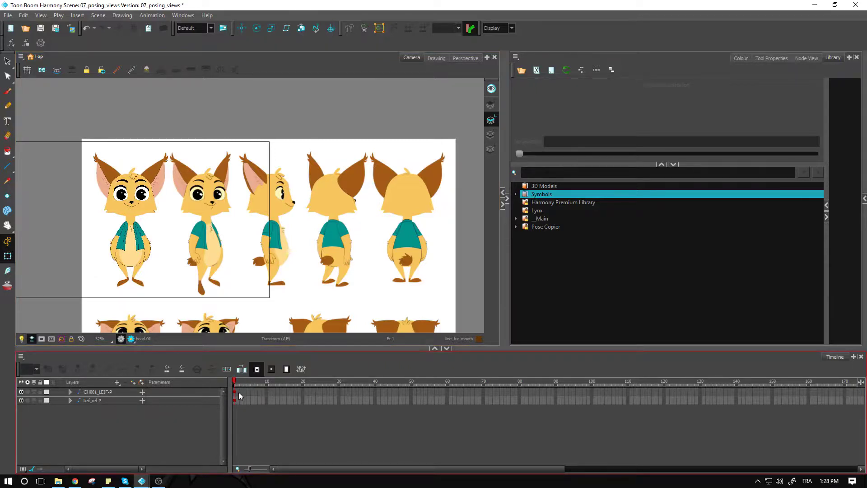
Select the character rig's cells at frames 10 and 20 on the timeline.
{"action": "left_click_drag", "start_coordinate": [234, 391], "coordinate": [234, 400]}
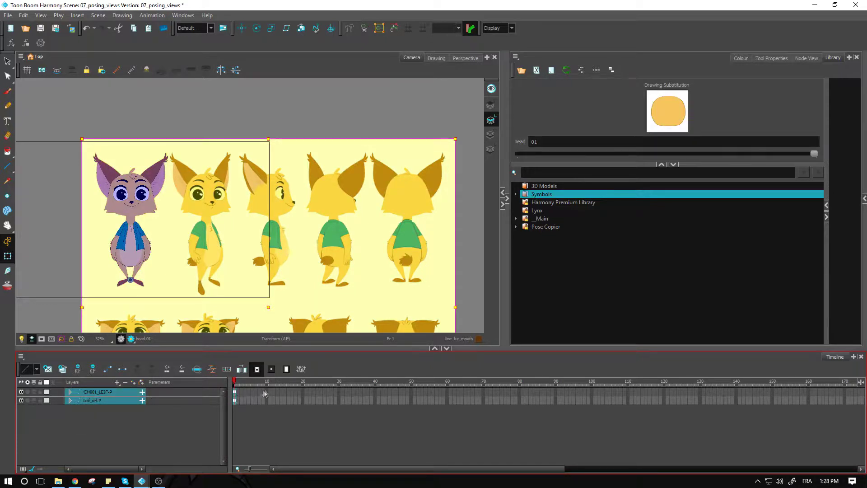
{"action": "left_click_drag", "start_coordinate": [266, 389], "coordinate": [267, 397]}
{"action": "left_click", "coordinate": [267, 391]}
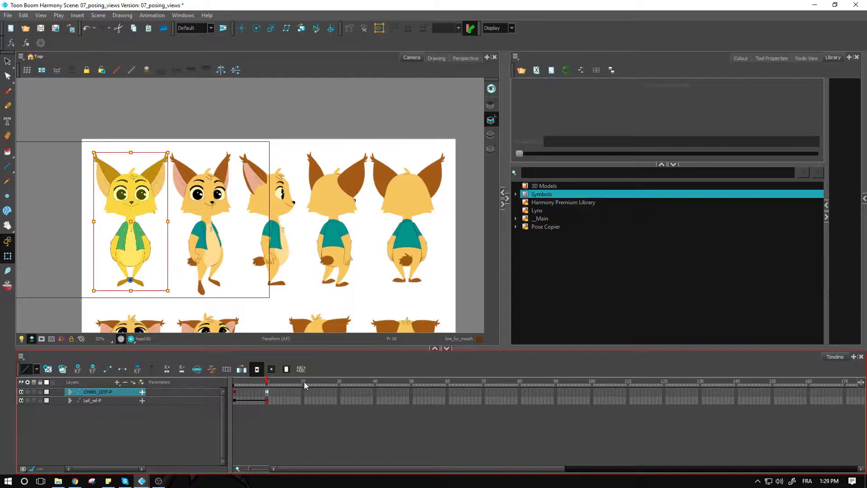
{"action": "left_click", "coordinate": [303, 382]}
{"action": "left_click", "coordinate": [267, 381]}
{"action": "left_click", "coordinate": [302, 391]}
{"action": "left_click", "coordinate": [267, 392]}
Step the rig through frames 11 to 19, undo the trial keys, and deselect the rig.
{"action": "left_click", "coordinate": [271, 395]}
{"action": "left_click", "coordinate": [284, 396]}
{"action": "key", "text": "period"}
{"action": "key", "text": "period"}
{"action": "key", "text": "period"}
{"action": "key", "text": "period"}
{"action": "key", "text": "ctrl+z"}
{"action": "left_click", "coordinate": [266, 392]}
{"action": "left_click", "coordinate": [267, 394]}
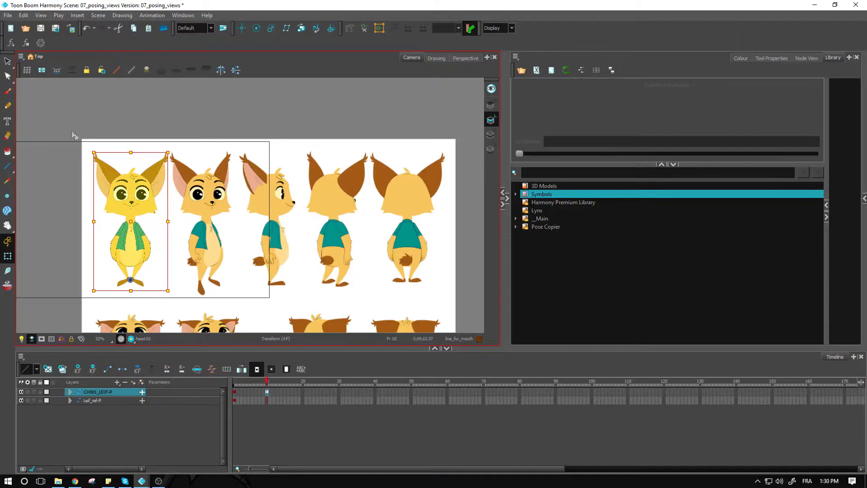
{"action": "left_click", "coordinate": [142, 434]}
Add a new vector layer named Drawing for the timing chart, ready for brushing.
{"action": "left_click", "coordinate": [134, 381]}
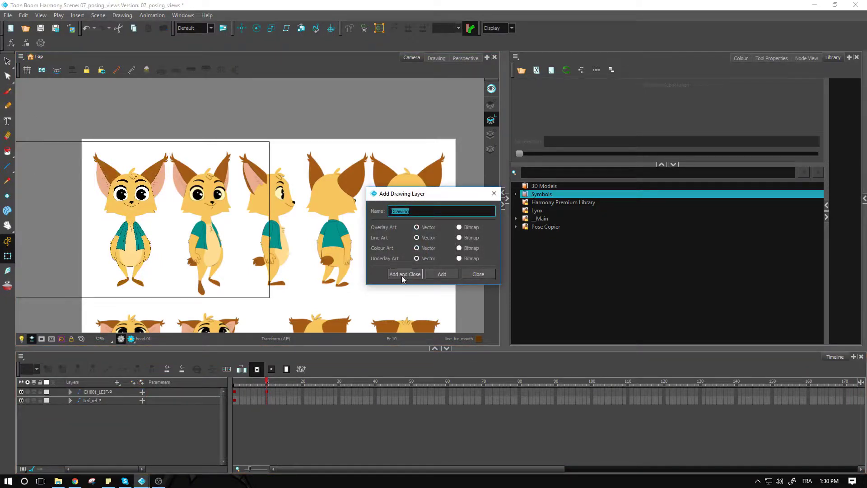
{"action": "left_click", "coordinate": [402, 273]}
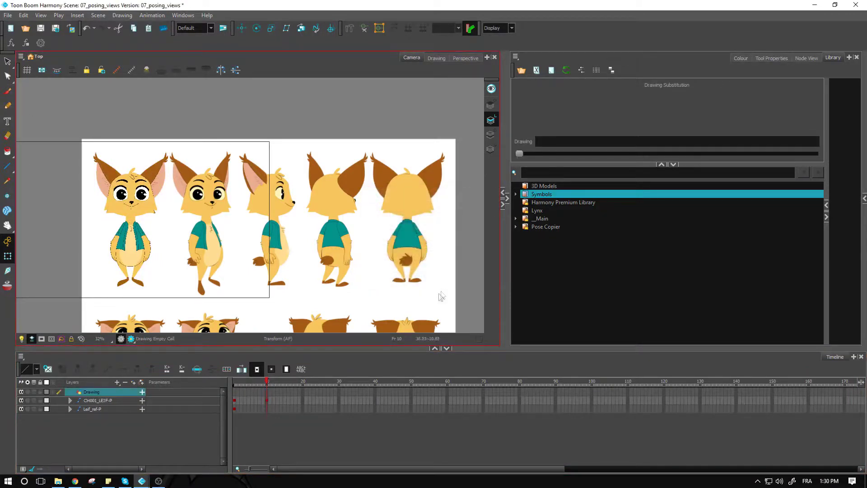
{"action": "left_click", "coordinate": [8, 91]}
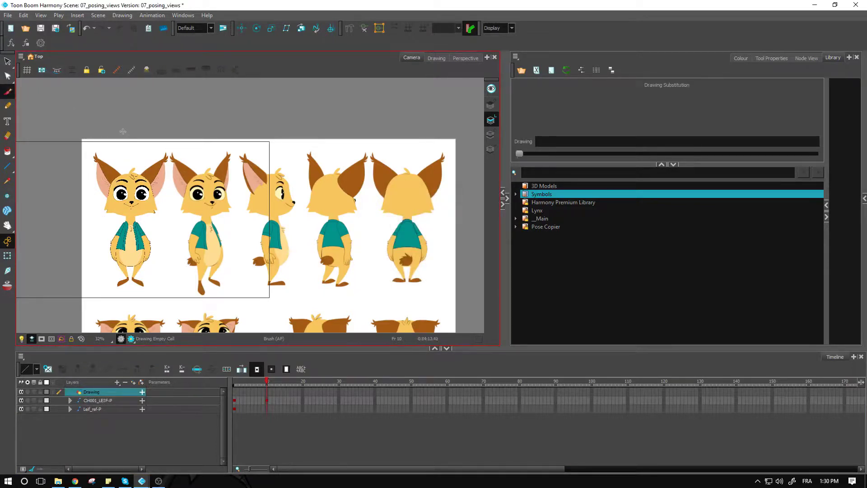
Brush a timing line above the sheet with labels 10, 20, 40 and tick marks.
{"action": "mouse_move", "coordinate": [128, 126]}
{"action": "left_mouse_down"}
{"action": "mouse_move", "coordinate": [128, 134]}
{"action": "mouse_move", "coordinate": [131, 121]}
{"action": "mouse_move", "coordinate": [200, 119]}
{"action": "left_mouse_up"}
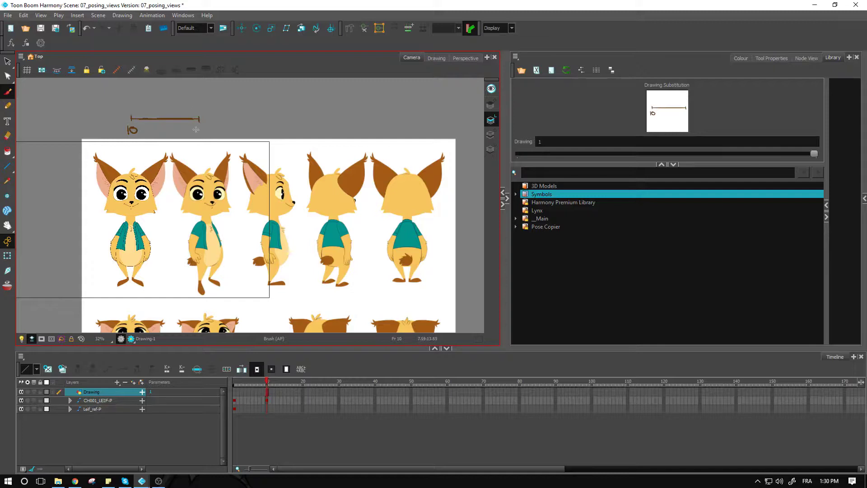
{"action": "mouse_move", "coordinate": [193, 128]}
{"action": "left_mouse_down"}
{"action": "mouse_move", "coordinate": [279, 121]}
{"action": "mouse_move", "coordinate": [275, 132]}
{"action": "mouse_move", "coordinate": [319, 120]}
{"action": "mouse_move", "coordinate": [334, 125]}
{"action": "mouse_move", "coordinate": [332, 135]}
{"action": "left_mouse_up"}
{"action": "mouse_move", "coordinate": [338, 128]}
{"action": "left_mouse_down"}
{"action": "mouse_move", "coordinate": [409, 121]}
{"action": "mouse_move", "coordinate": [405, 137]}
{"action": "mouse_move", "coordinate": [415, 131]}
{"action": "left_mouse_up"}
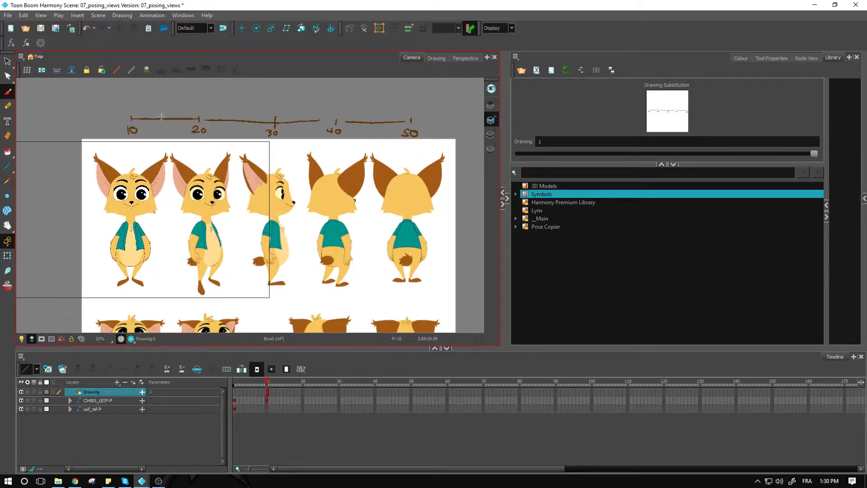
{"action": "left_click_drag", "start_coordinate": [163, 116], "coordinate": [167, 102]}
{"action": "left_click_drag", "start_coordinate": [198, 114], "coordinate": [199, 120]}
{"action": "left_click_drag", "start_coordinate": [164, 115], "coordinate": [167, 120]}
Draw ticks on the timing line and label them 25, 35 and 45.
{"action": "key", "text": "alt+s"}
{"action": "key", "text": "alt+b"}
{"action": "left_click_drag", "start_coordinate": [236, 118], "coordinate": [235, 111]}
{"action": "left_click_drag", "start_coordinate": [237, 103], "coordinate": [243, 103]}
{"action": "left_click_drag", "start_coordinate": [307, 118], "coordinate": [305, 108]}
{"action": "left_click_drag", "start_coordinate": [305, 101], "coordinate": [309, 100]}
{"action": "left_click_drag", "start_coordinate": [377, 119], "coordinate": [375, 110]}
{"action": "left_click_drag", "start_coordinate": [377, 103], "coordinate": [380, 102]}
Add tick marks at the 10 and 15 points on the timing line.
{"action": "left_click_drag", "start_coordinate": [131, 116], "coordinate": [131, 121]}
{"action": "left_click_drag", "start_coordinate": [163, 116], "coordinate": [163, 120]}
{"action": "left_click", "coordinate": [316, 444]}
{"action": "right_click", "coordinate": [267, 385]}
Mark frame 10 with a scene marker noted 'Front'.
{"action": "mouse_move", "coordinate": [302, 452]}
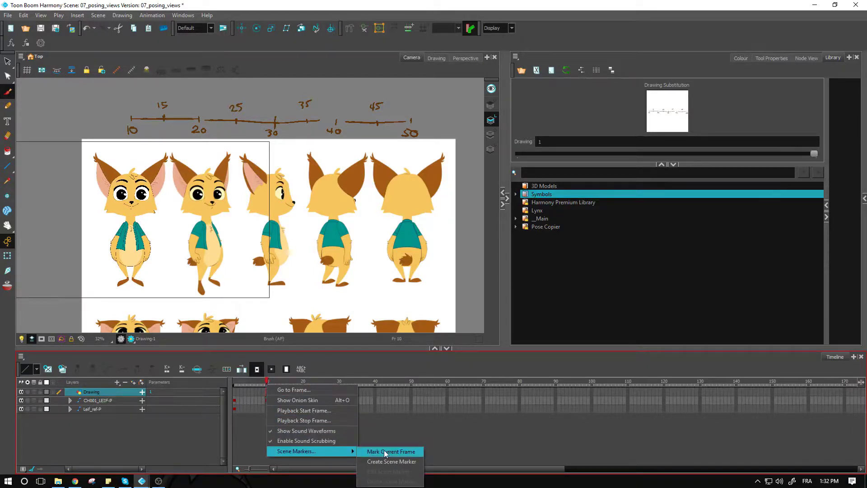
{"action": "left_click", "coordinate": [385, 451]}
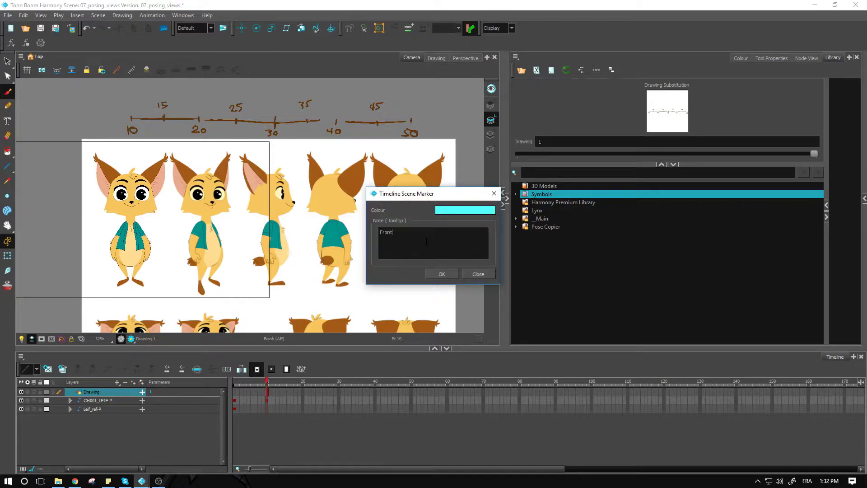
{"action": "left_click", "coordinate": [441, 273]}
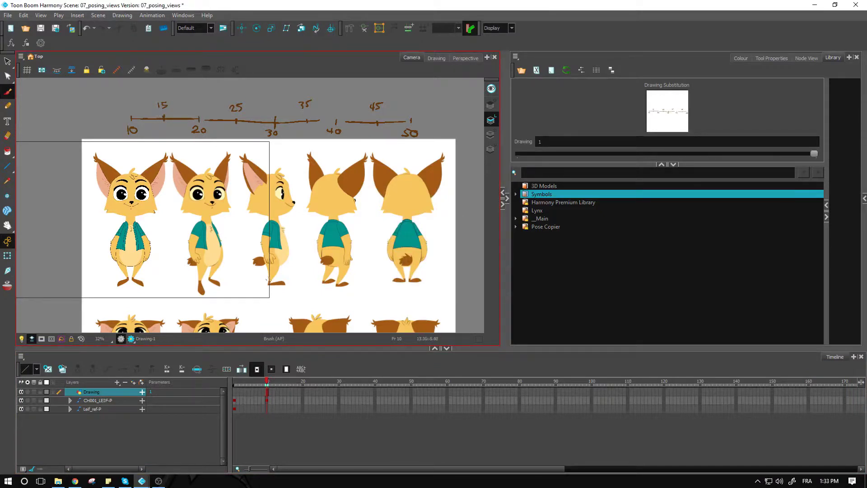
{"action": "left_click", "coordinate": [303, 391]}
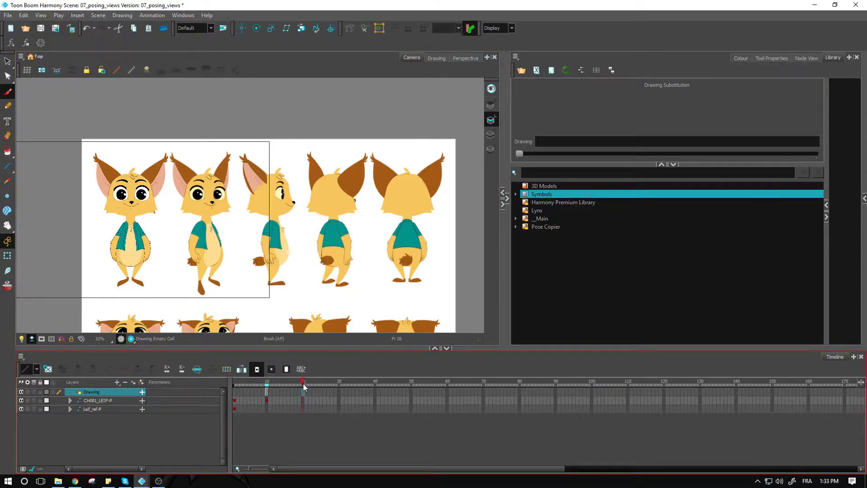
Add a blue scene marker at frame 20.
{"action": "right_click", "coordinate": [303, 384]}
{"action": "mouse_move", "coordinate": [340, 451]}
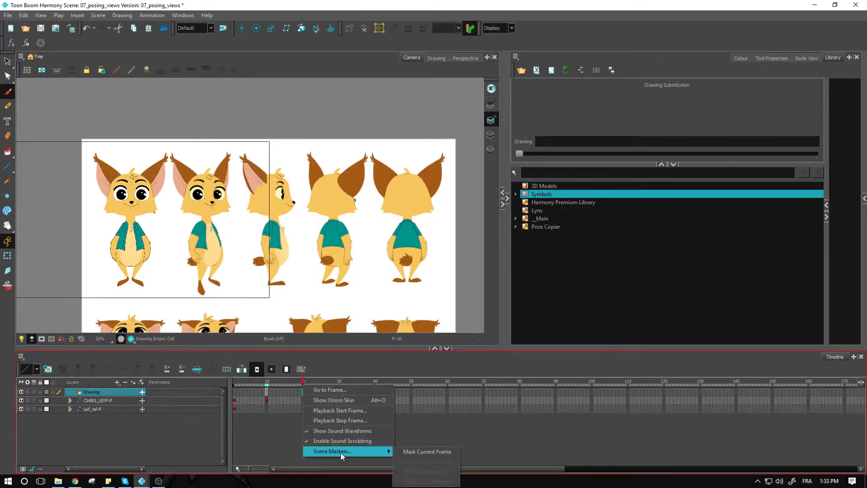
{"action": "left_click", "coordinate": [407, 451]}
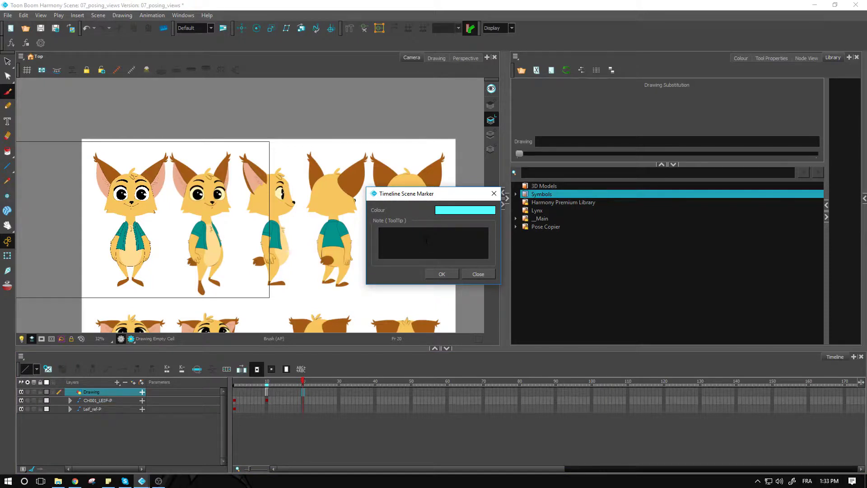
{"action": "left_click", "coordinate": [456, 206]}
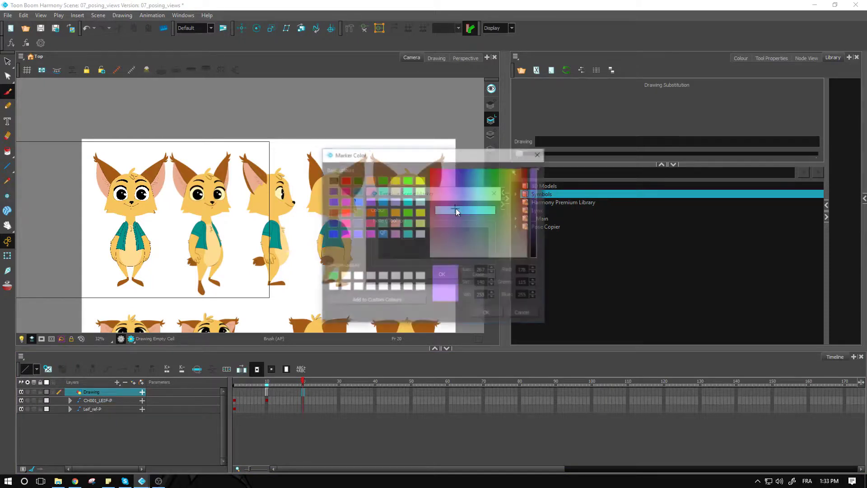
{"action": "left_click_drag", "start_coordinate": [456, 208], "coordinate": [468, 185]}
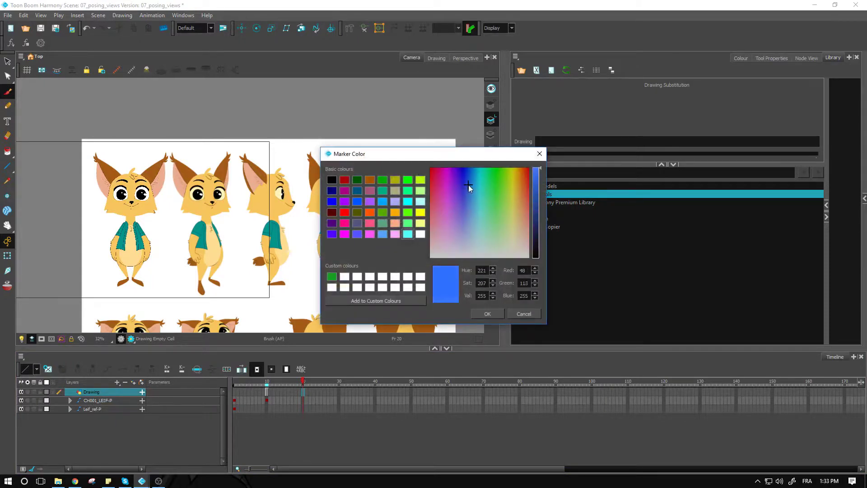
{"action": "left_click", "coordinate": [487, 313]}
{"action": "left_click", "coordinate": [442, 274]}
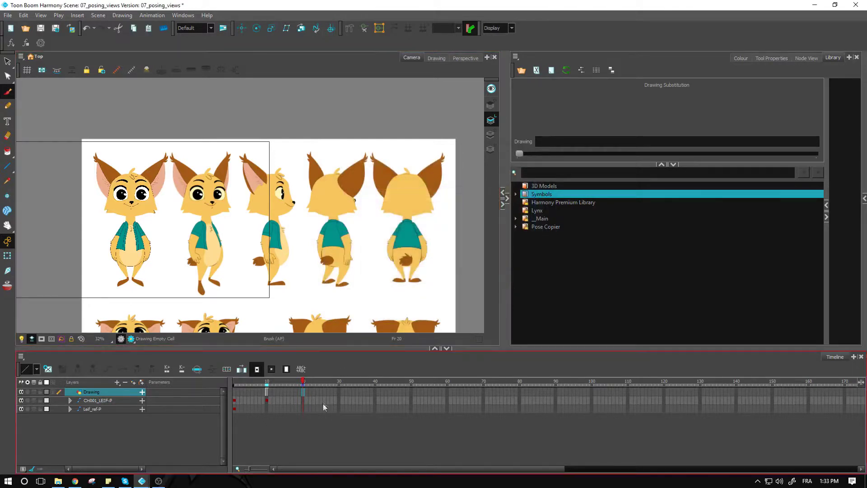
Add a green scene marker noted 'Side' at frame 30.
{"action": "left_click_drag", "start_coordinate": [306, 383], "coordinate": [339, 387]}
{"action": "right_click", "coordinate": [340, 384]}
{"action": "mouse_move", "coordinate": [375, 451]}
{"action": "left_click", "coordinate": [455, 454]}
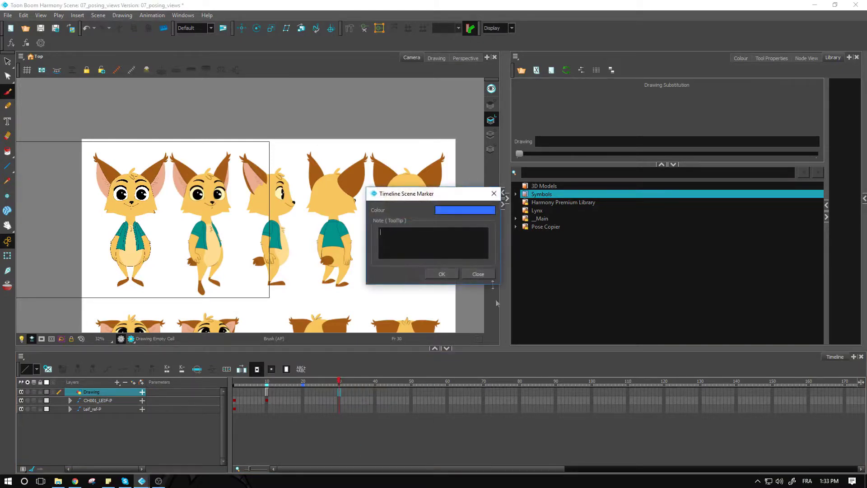
{"action": "type", "text": "Side"}
{"action": "left_click", "coordinate": [465, 208]}
{"action": "left_click", "coordinate": [491, 201]}
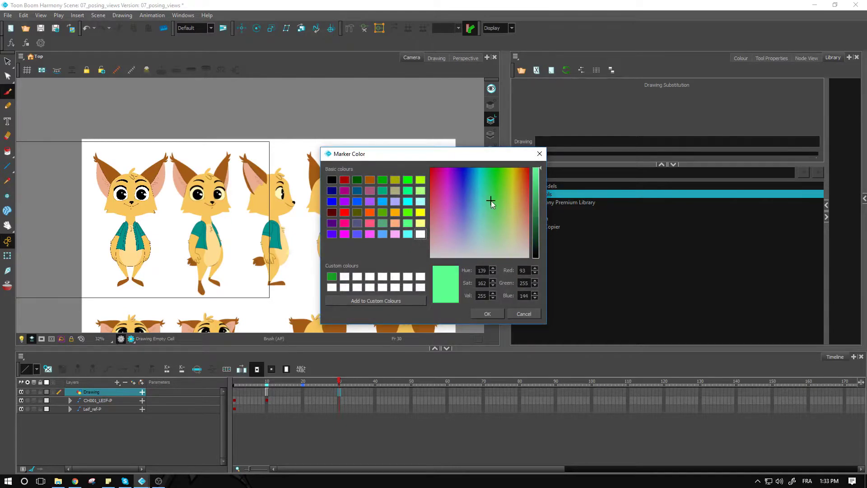
{"action": "left_click", "coordinate": [487, 314]}
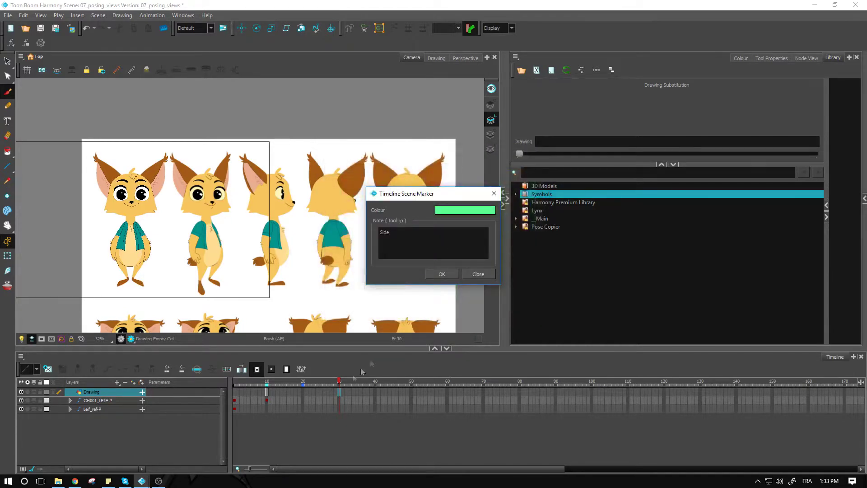
{"action": "left_click", "coordinate": [432, 275]}
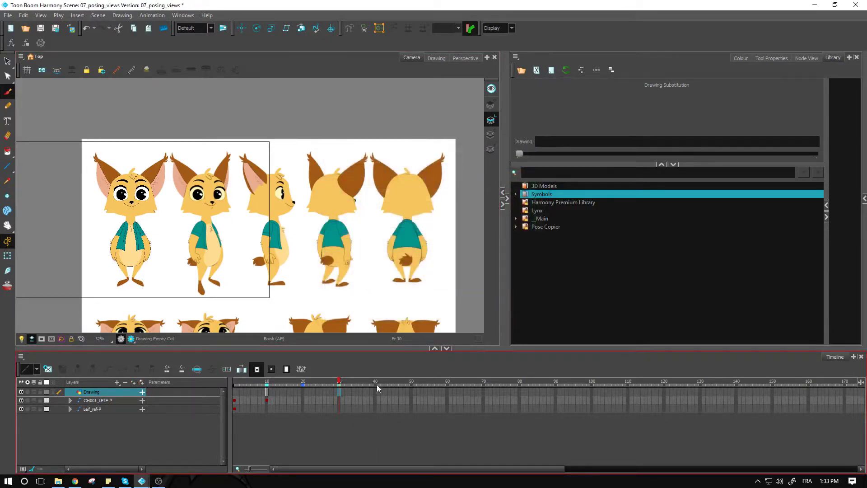
Add a magenta scene marker with a 'Q' note at frame 40.
{"action": "left_click", "coordinate": [377, 383]}
{"action": "right_click", "coordinate": [377, 386]}
{"action": "mouse_move", "coordinate": [414, 454]}
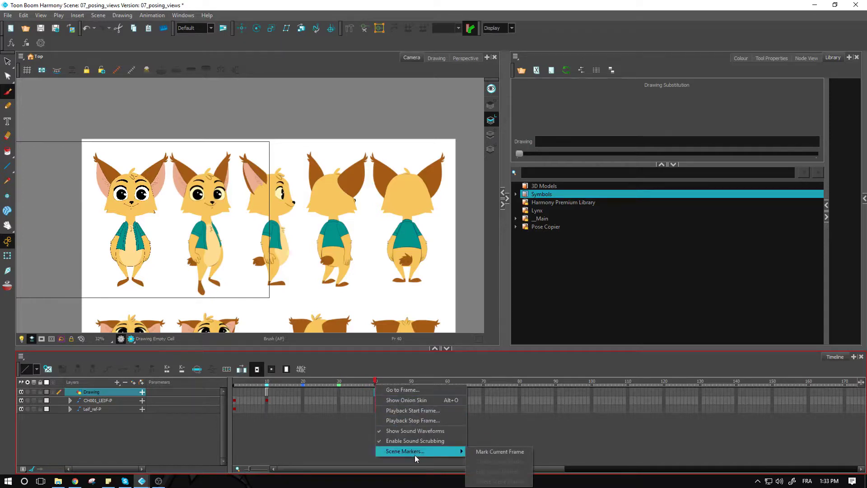
{"action": "left_click", "coordinate": [477, 451]}
{"action": "type", "text": "QBack"}
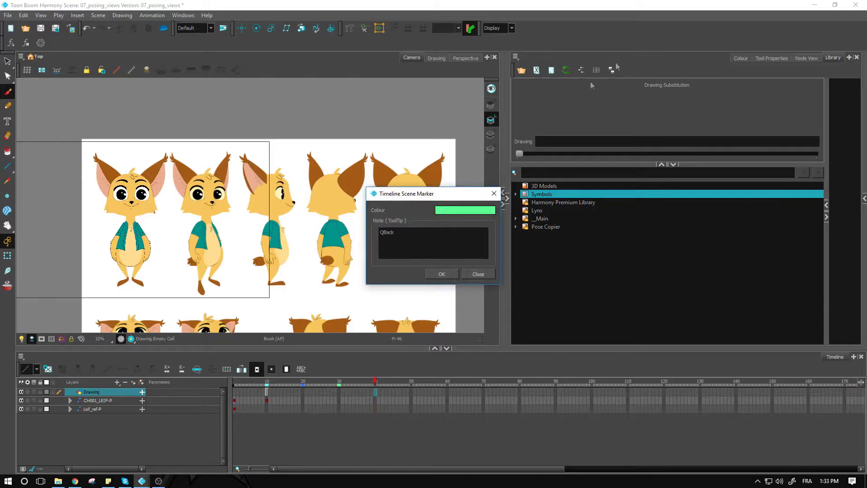
{"action": "left_click", "coordinate": [450, 211]}
{"action": "left_click", "coordinate": [447, 192]}
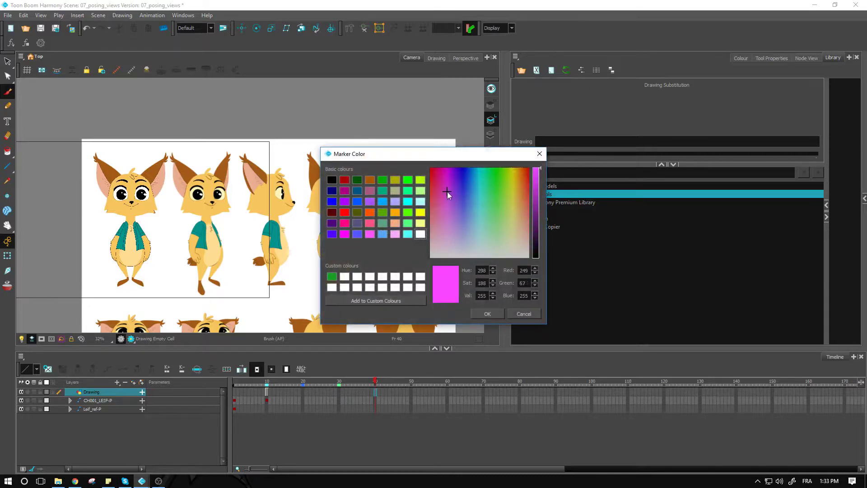
{"action": "left_click", "coordinate": [491, 313]}
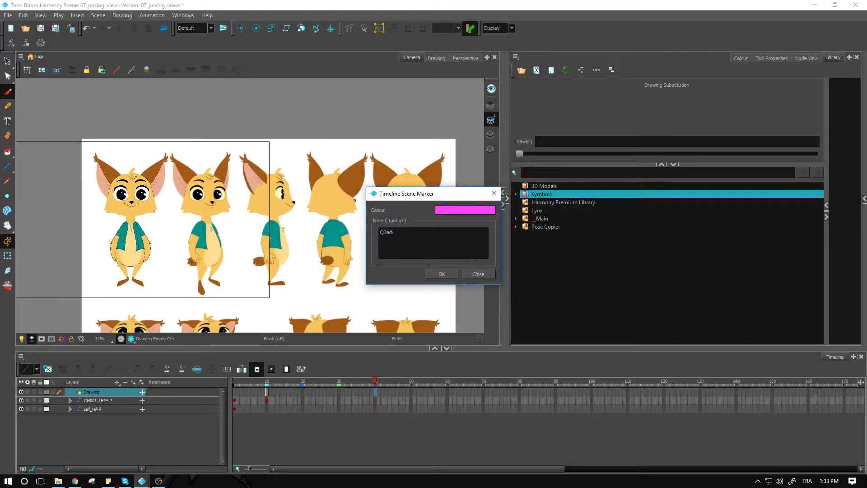
{"action": "left_click", "coordinate": [442, 273]}
Add a yellow scene marker at frame 50.
{"action": "left_click", "coordinate": [411, 382]}
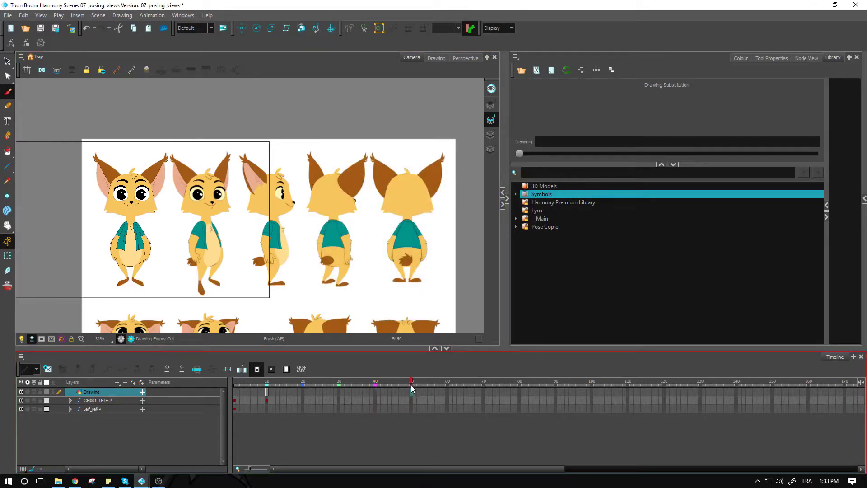
{"action": "right_click", "coordinate": [411, 388]}
{"action": "mouse_move", "coordinate": [448, 451]}
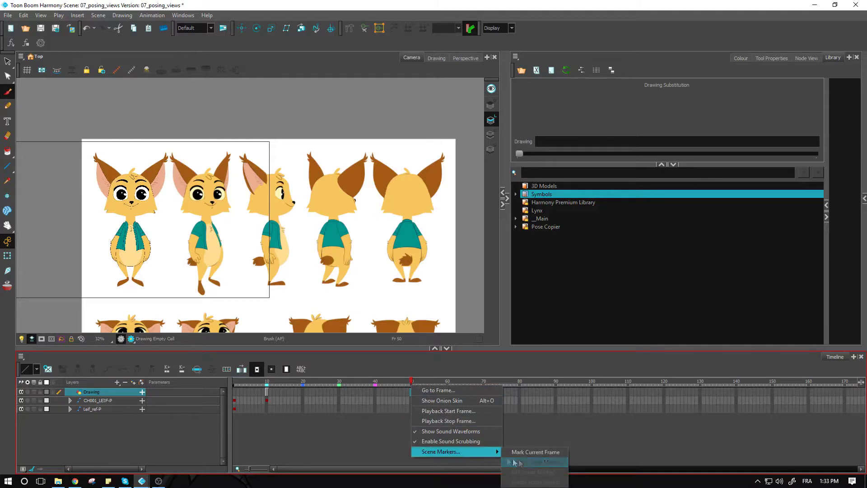
{"action": "left_click", "coordinate": [526, 453]}
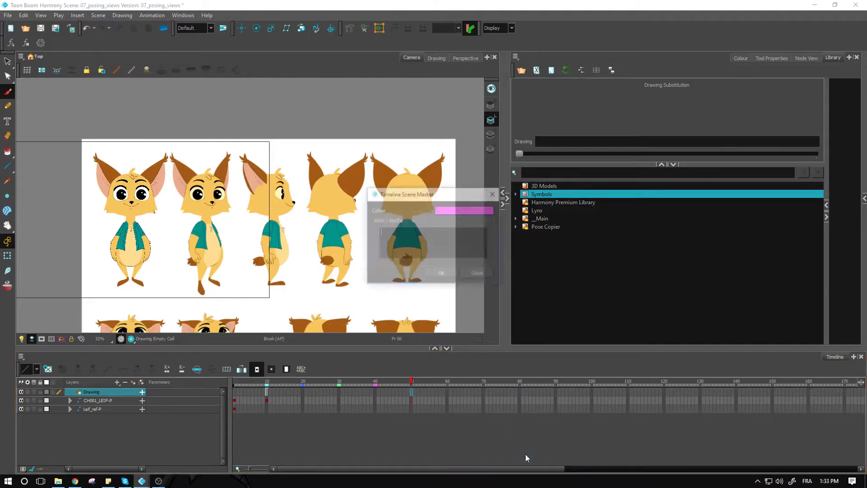
{"action": "left_click", "coordinate": [465, 211]}
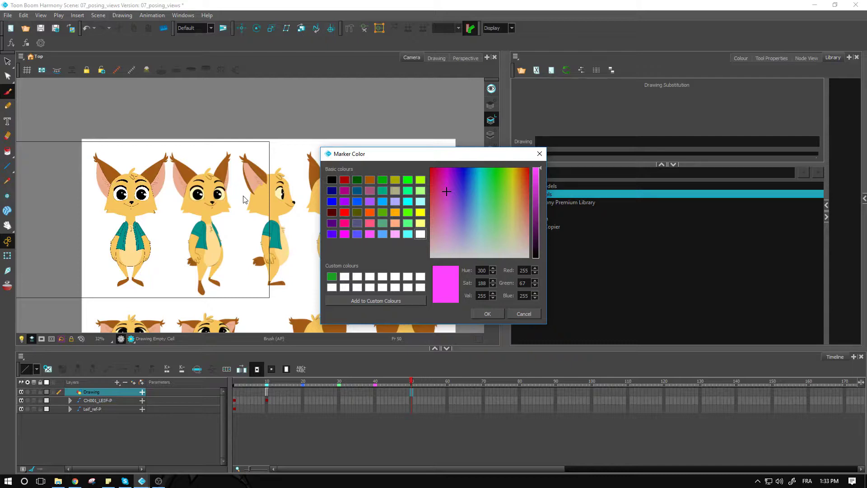
{"action": "key", "text": "Escape"}
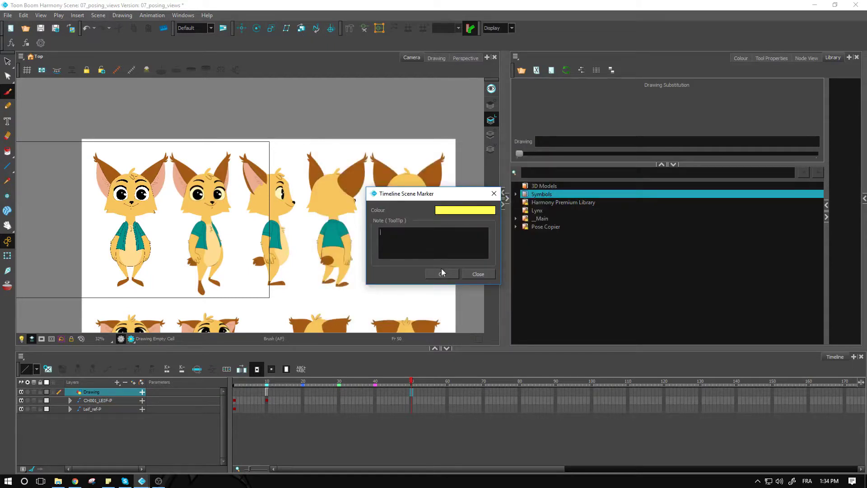
{"action": "left_click", "coordinate": [441, 273]}
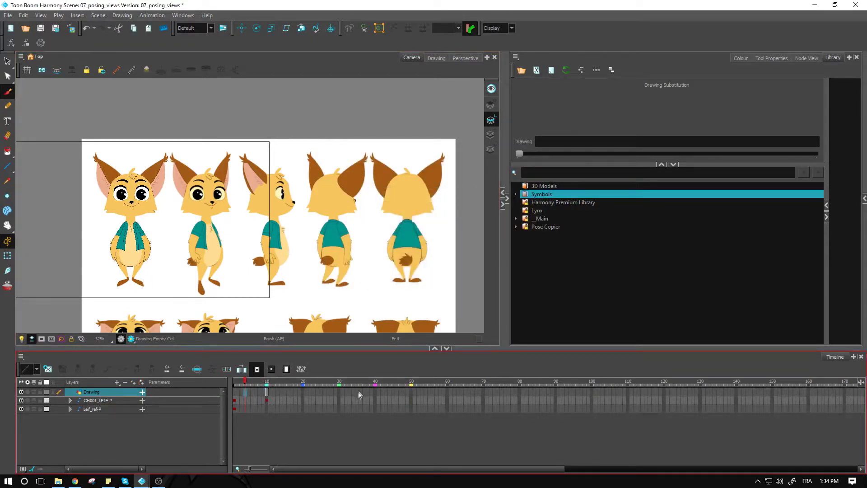
Check the timing chart drawing on the Drawing layer at frames 1, 10, 15 and 25.
{"action": "left_click", "coordinate": [270, 392]}
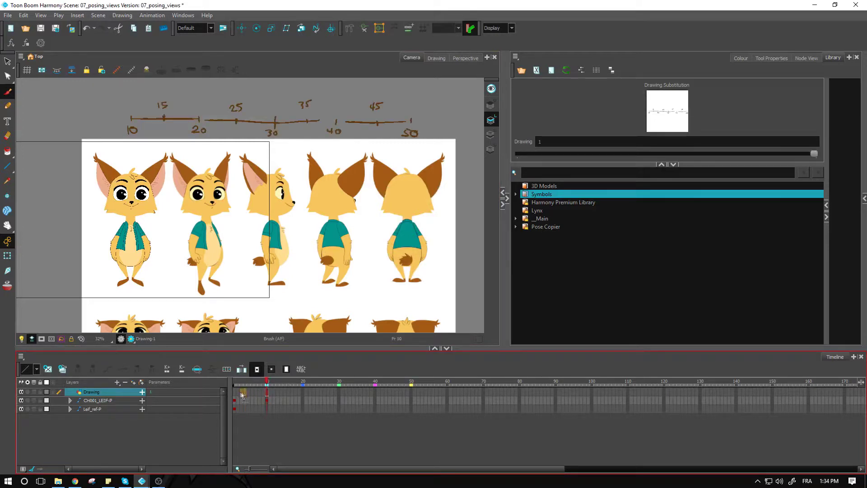
{"action": "left_click_drag", "start_coordinate": [267, 392], "coordinate": [236, 391]}
{"action": "left_click", "coordinate": [285, 392]}
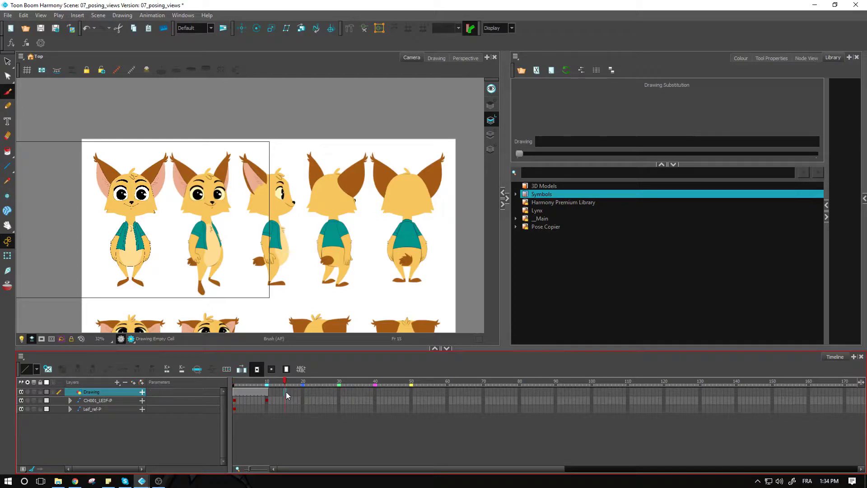
{"action": "left_click", "coordinate": [323, 392]}
With the Transform tool, select the Leif_ref-P reference layer at frame 1.
{"action": "left_click", "coordinate": [233, 400]}
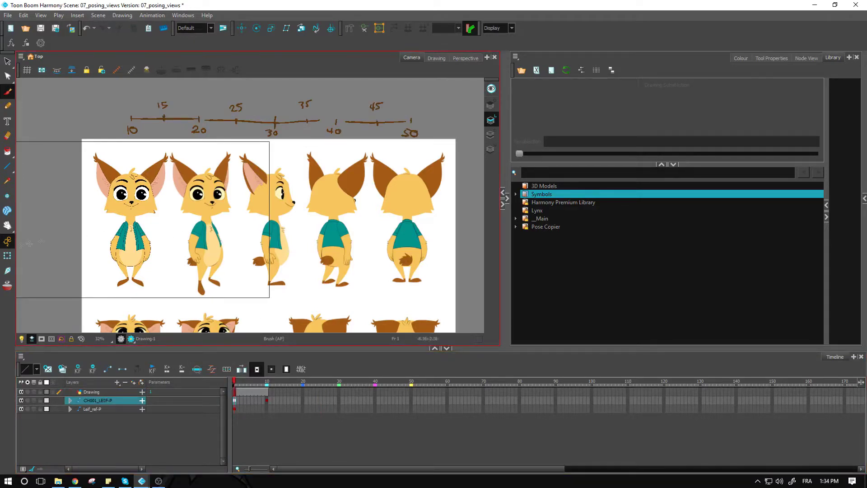
{"action": "left_click", "coordinate": [8, 256]}
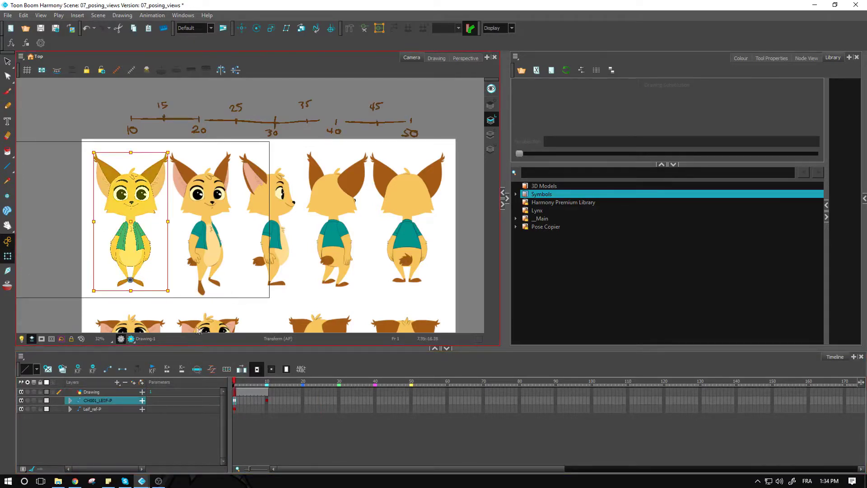
{"action": "left_click", "coordinate": [387, 234]}
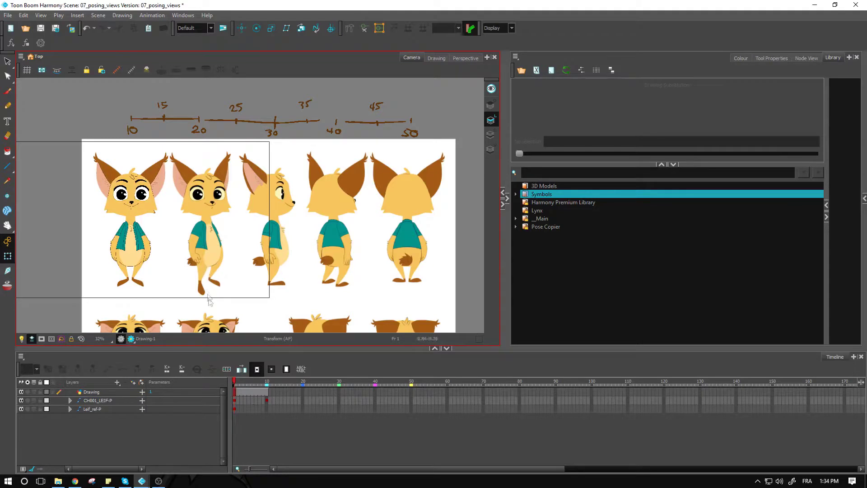
{"action": "left_click", "coordinate": [233, 409]}
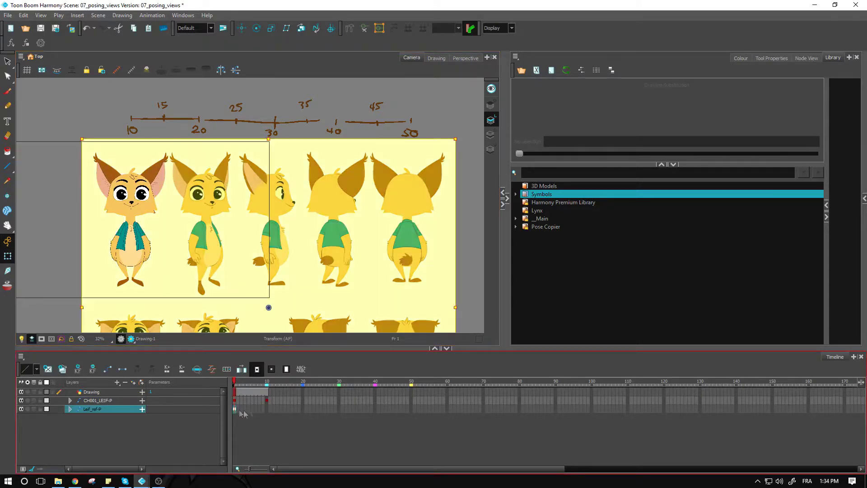
Keyframe Leif_ref-P at frame 10 with F6, then nudge the sheet three steps left at frame 20.
{"action": "left_click", "coordinate": [267, 409]}
{"action": "key", "text": "F6"}
{"action": "left_click", "coordinate": [302, 407]}
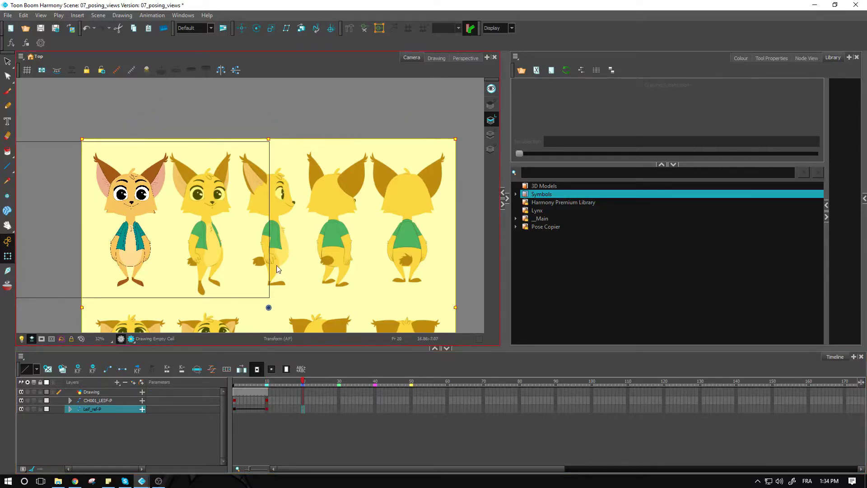
{"action": "key", "text": "Left"}
{"action": "key", "text": "Left"}
{"action": "key", "text": "Left"}
{"action": "key", "text": "Left"}
{"action": "key", "text": "Left"}
{"action": "key", "text": "Left"}
{"action": "key", "text": "Left"}
{"action": "key", "text": "Left"}
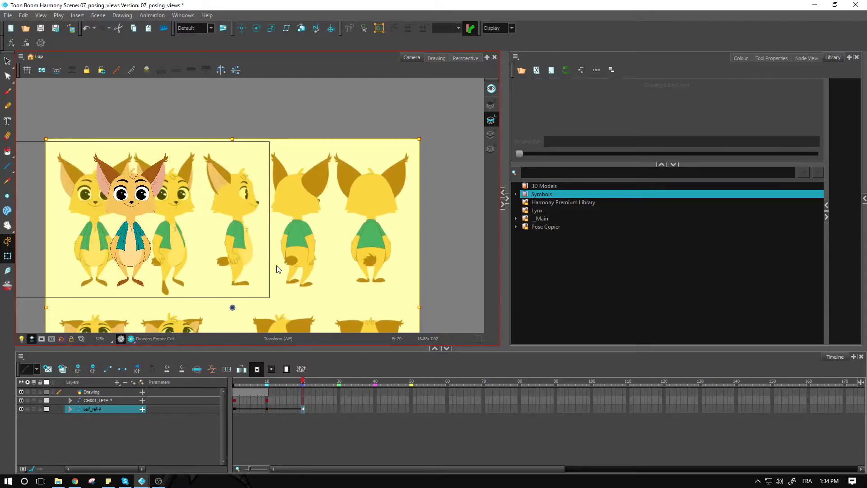
{"action": "key", "text": "Left"}
{"action": "key", "text": "Left"}
{"action": "key", "text": "Left"}
{"action": "key", "text": "Left"}
{"action": "key", "text": "Left"}
{"action": "key", "text": "Left"}
{"action": "key", "text": "Left"}
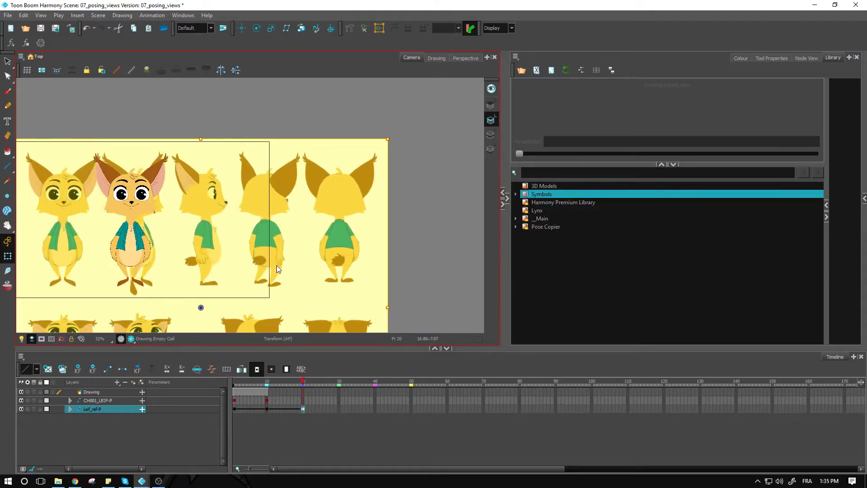
{"action": "key", "text": "Left"}
{"action": "key", "text": "Left"}
{"action": "key", "text": "Left"}
{"action": "key", "text": "Left"}
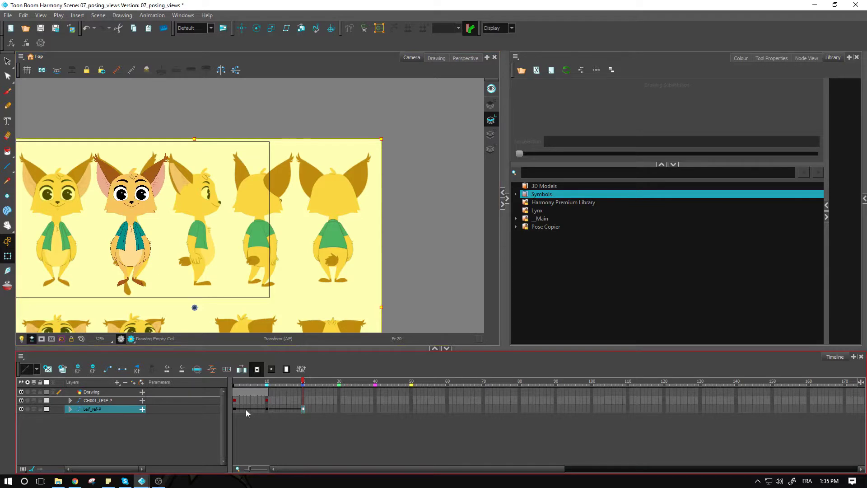
{"action": "left_click_drag", "start_coordinate": [235, 407], "coordinate": [304, 409]}
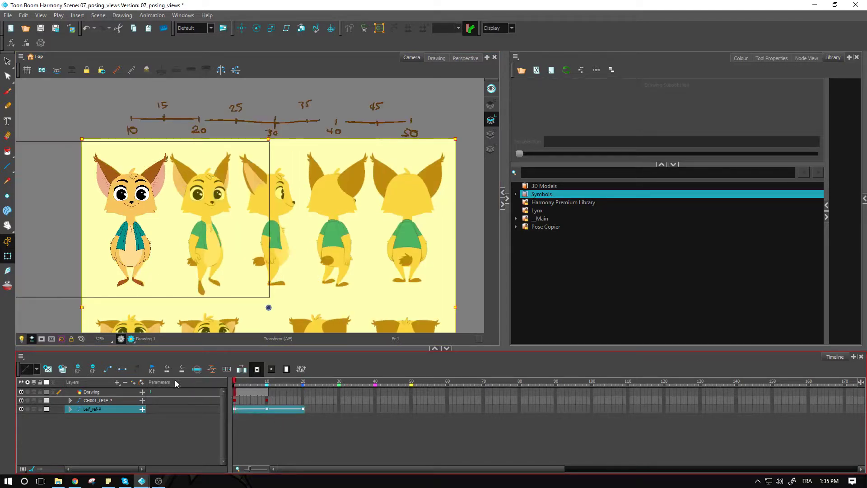
Key the reference sheet shifted left at frame 30 to show the next view.
{"action": "left_click", "coordinate": [122, 369]}
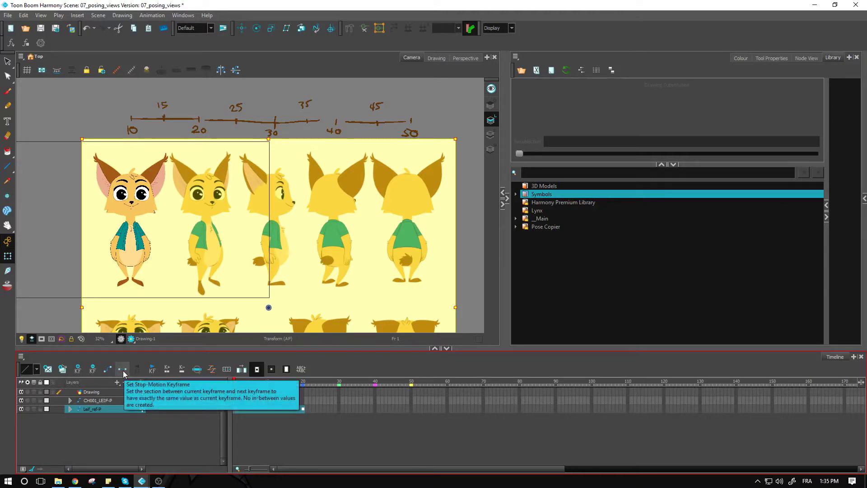
{"action": "left_click", "coordinate": [338, 411]}
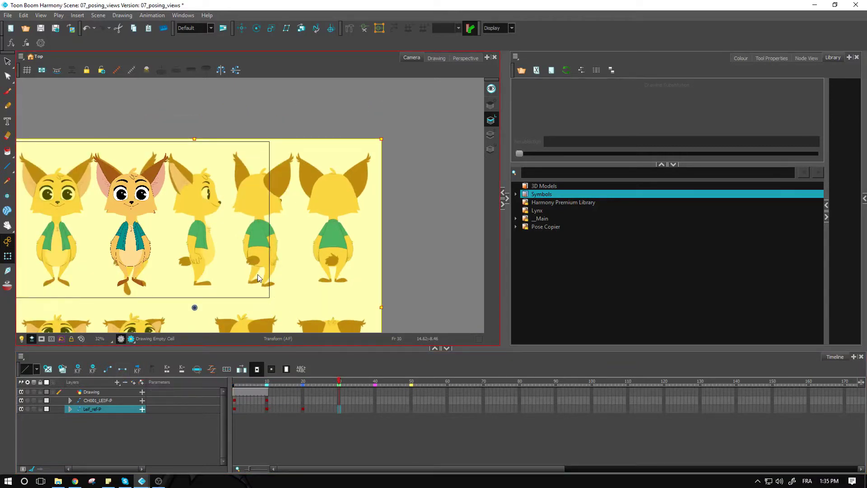
{"action": "key", "text": "Left"}
{"action": "key", "text": "Left"}
{"action": "key", "text": "Left"}
{"action": "key", "text": "Left"}
{"action": "key", "text": "Left"}
{"action": "key", "text": "Left"}
{"action": "key", "text": "Left"}
{"action": "key", "text": "Left"}
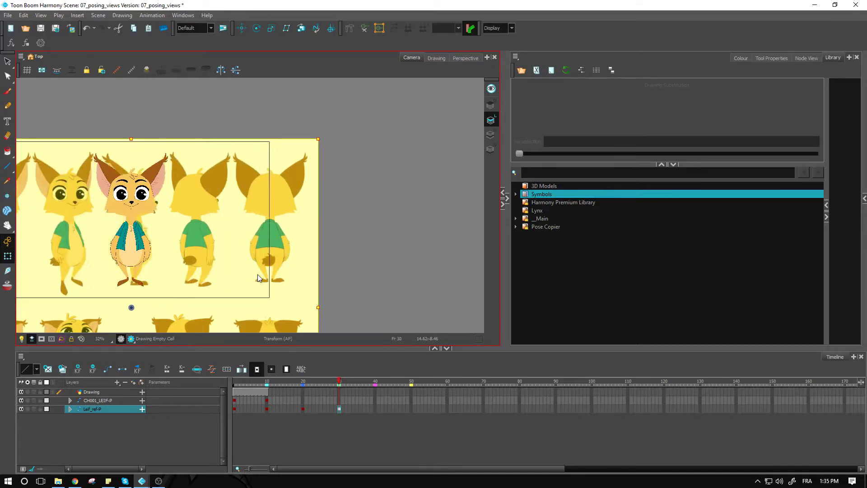
{"action": "key", "text": "Left"}
{"action": "key", "text": "Left"}
{"action": "key", "text": "Left"}
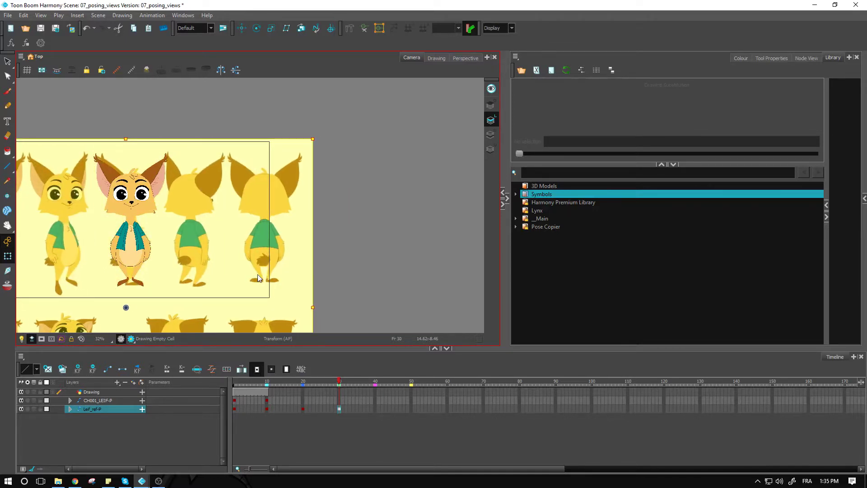
Key the sheet further left at frame 40 to frame the following view.
{"action": "left_click", "coordinate": [375, 408]}
{"action": "key", "text": "shift+Left"}
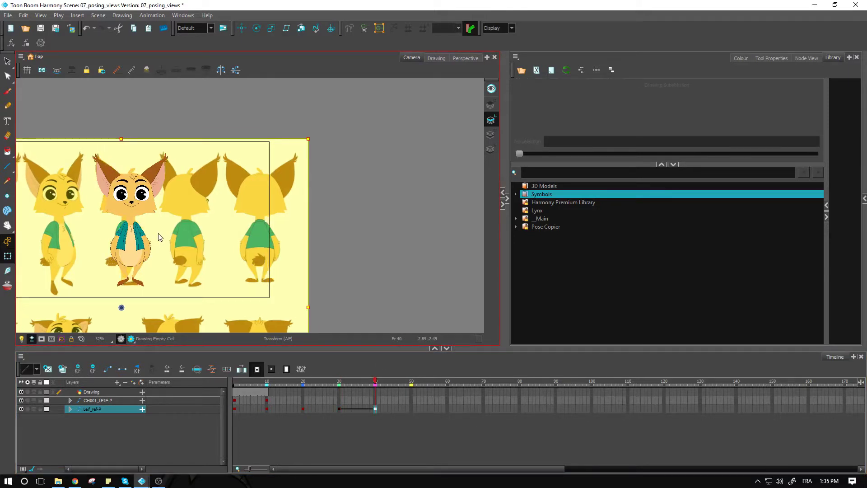
{"action": "key", "text": "shift+Left"}
{"action": "key", "text": "shift+Left"}
{"action": "key", "text": "shift+Left"}
{"action": "key", "text": "shift+Left"}
{"action": "key", "text": "shift+Left"}
{"action": "key", "text": "shift+Left"}
{"action": "key", "text": "shift+Left"}
{"action": "key", "text": "shift+Left"}
{"action": "key", "text": "shift+Left"}
{"action": "key", "text": "shift+Left"}
{"action": "key", "text": "shift+Left"}
{"action": "key", "text": "shift+Left"}
{"action": "key", "text": "shift+Left"}
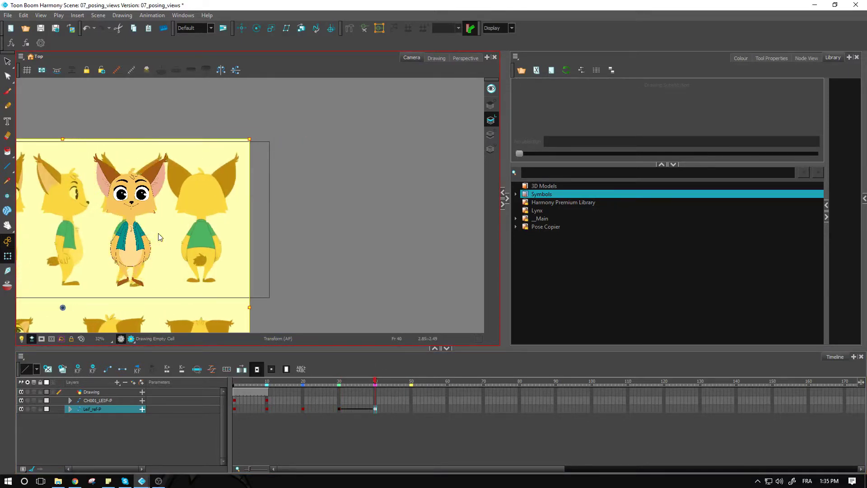
{"action": "key", "text": "Right"}
{"action": "key", "text": "Right"}
{"action": "key", "text": "Right"}
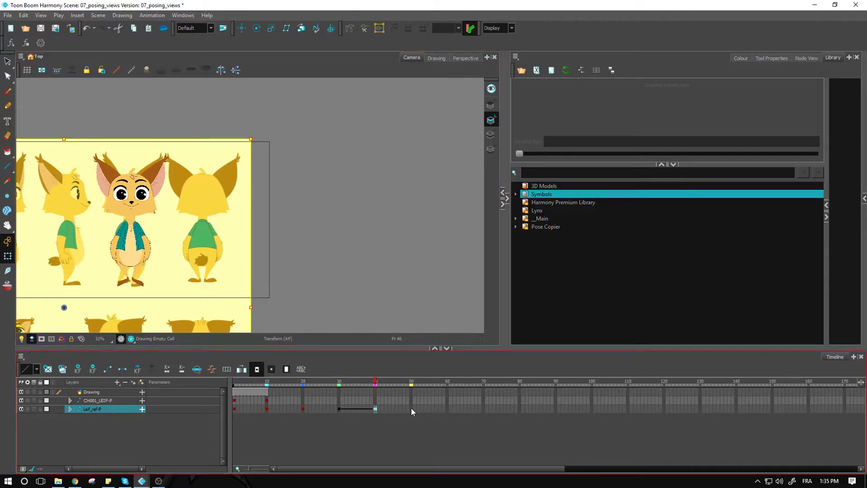
At frame 50, slide the sheet left to frame the back view.
{"action": "left_click", "coordinate": [410, 409]}
{"action": "key", "text": "shift+Left"}
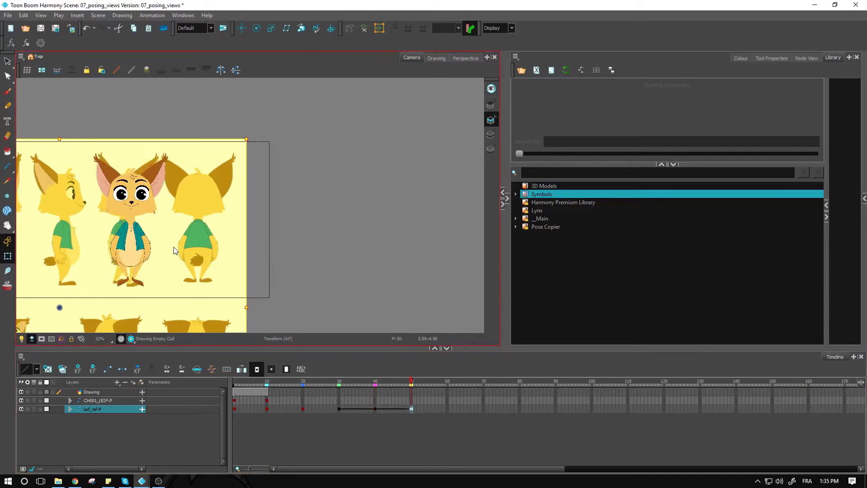
{"action": "key", "text": "shift+Left"}
{"action": "key", "text": "shift+Left"}
{"action": "key", "text": "shift+Left"}
{"action": "key", "text": "shift+Left"}
{"action": "key", "text": "shift+Left"}
{"action": "key", "text": "shift+Left"}
{"action": "key", "text": "shift+Left"}
{"action": "key", "text": "shift+Left"}
{"action": "key", "text": "shift+Left"}
{"action": "key", "text": "shift+Left"}
{"action": "key", "text": "shift+Left"}
{"action": "key", "text": "shift+Left"}
{"action": "key", "text": "shift+Left"}
{"action": "key", "text": "shift+Left"}
{"action": "key", "text": "shift+Left"}
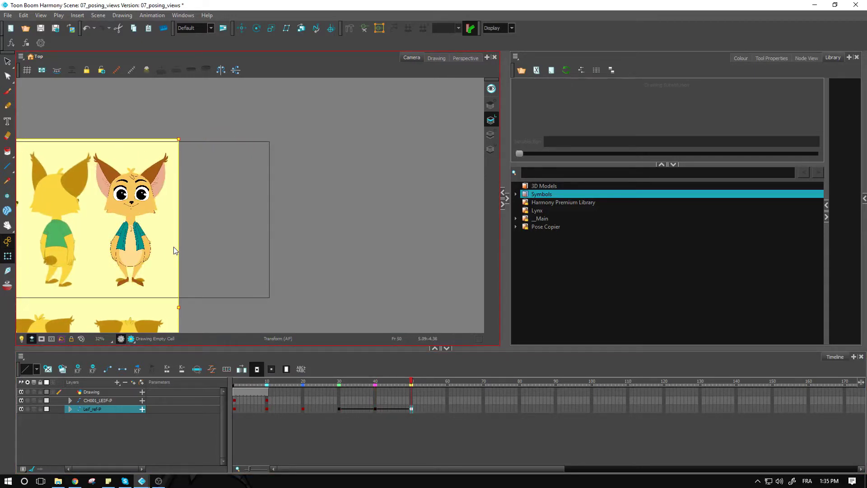
{"action": "key", "text": "Left"}
{"action": "key", "text": "Left"}
{"action": "key", "text": "Right"}
{"action": "key", "text": "Right"}
Set the Leif_ref-P keys from frame 27 to 56 to Stop-Motion Keyframe.
{"action": "left_click_drag", "start_coordinate": [433, 409], "coordinate": [329, 411]}
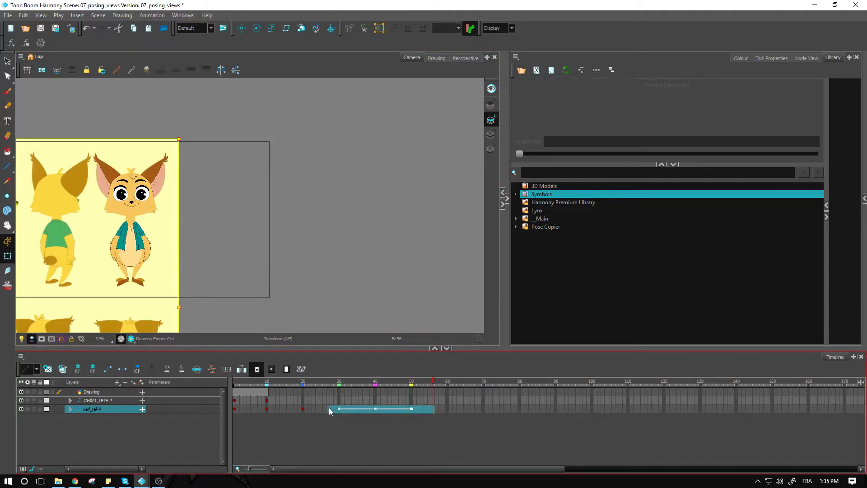
{"action": "left_click", "coordinate": [126, 367]}
{"action": "left_click", "coordinate": [301, 265]}
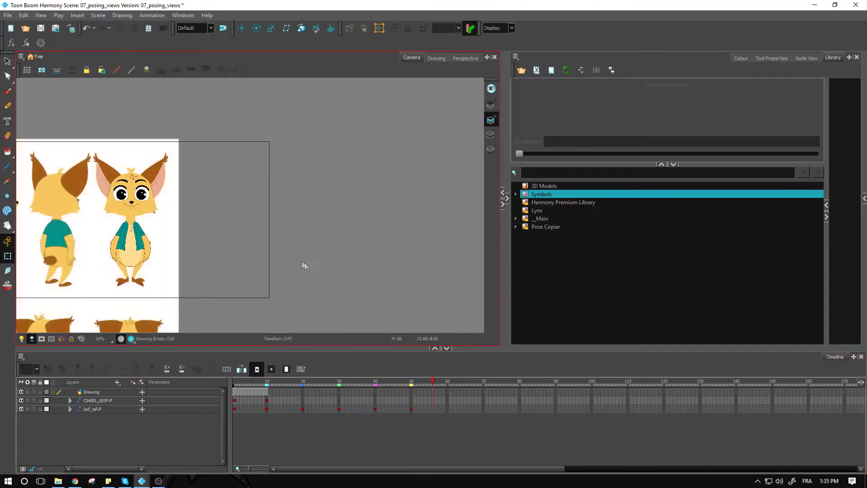
Clear the key selection and scrub through the frames to check the poses.
{"action": "scroll", "coordinate": [244, 284], "scroll_direction": "down", "scroll_amount": 2}
{"action": "left_click", "coordinate": [271, 382]}
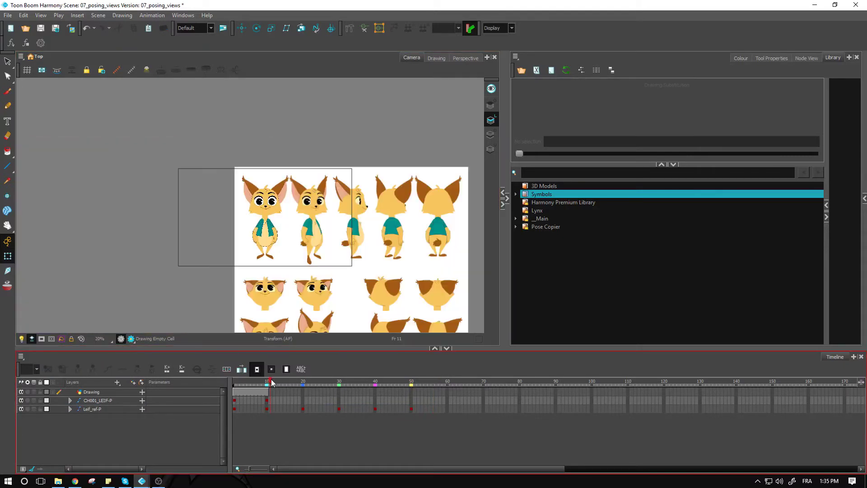
{"action": "left_click_drag", "start_coordinate": [272, 382], "coordinate": [275, 399]}
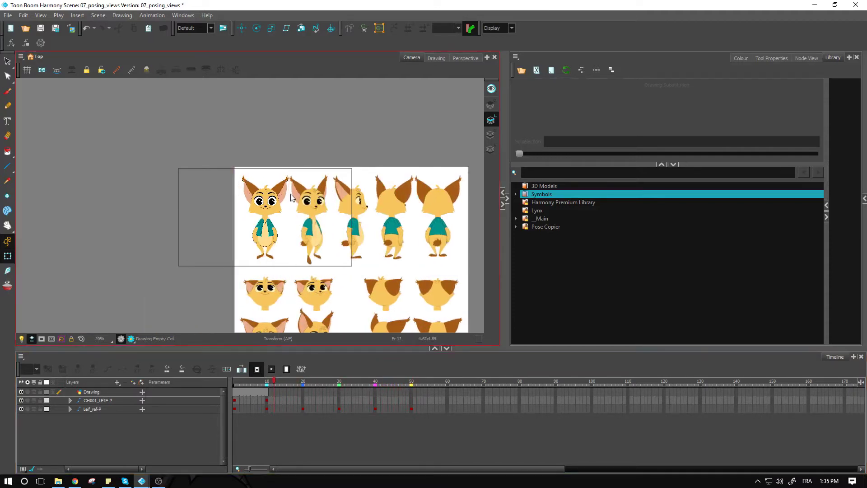
In the Node View, cable Leif_Design into Composite_1 so the reference sits on top.
{"action": "left_click", "coordinate": [806, 58]}
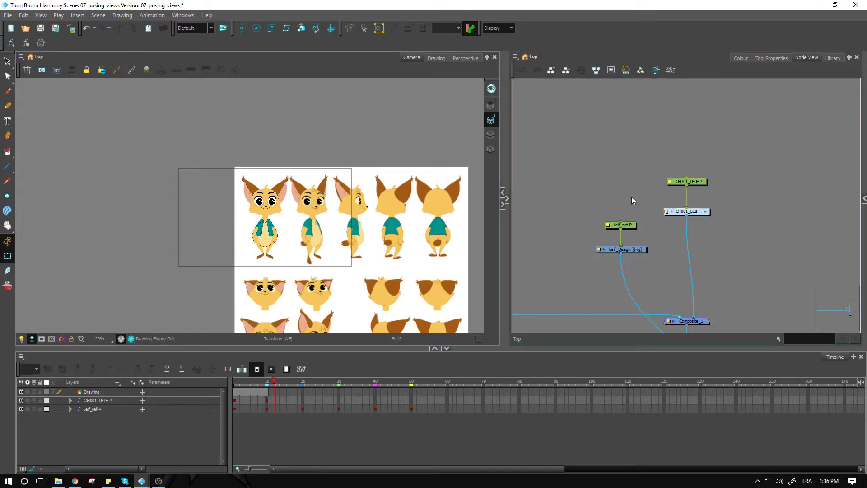
{"action": "left_click", "coordinate": [629, 225]}
{"action": "left_click", "coordinate": [634, 253]}
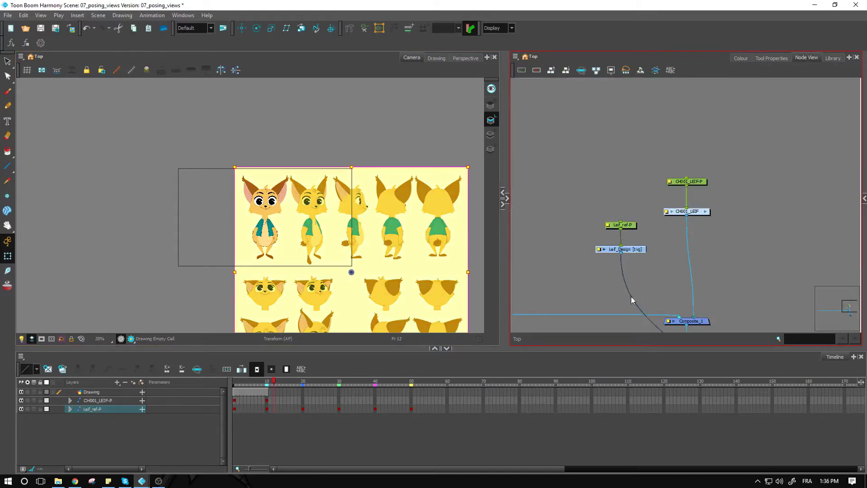
{"action": "left_click_drag", "start_coordinate": [630, 301], "coordinate": [686, 316]}
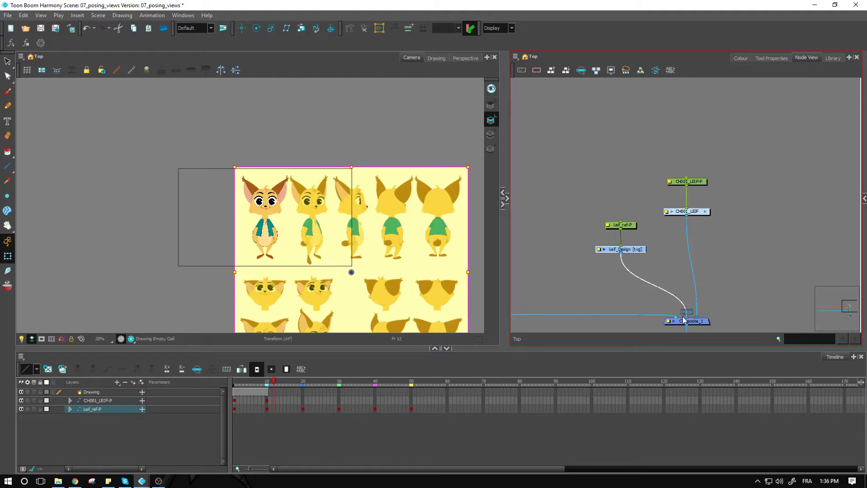
{"action": "left_click", "coordinate": [269, 223]}
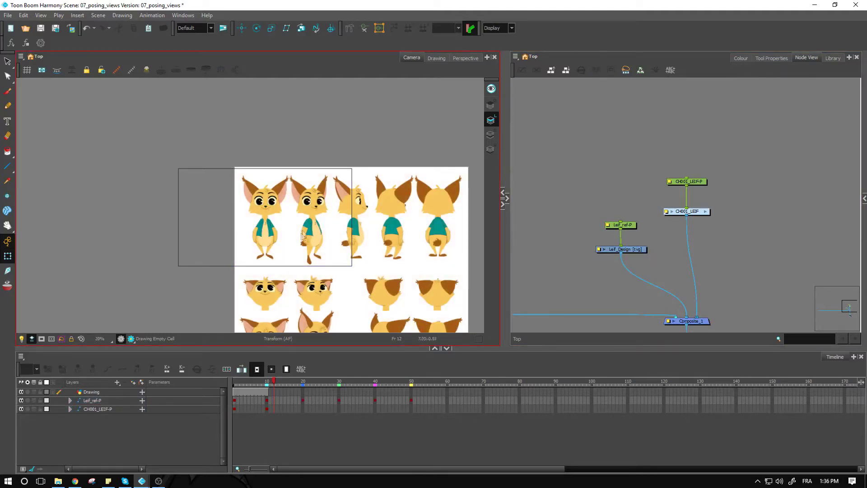
{"action": "scroll", "coordinate": [261, 226], "scroll_direction": "up", "scroll_amount": 4}
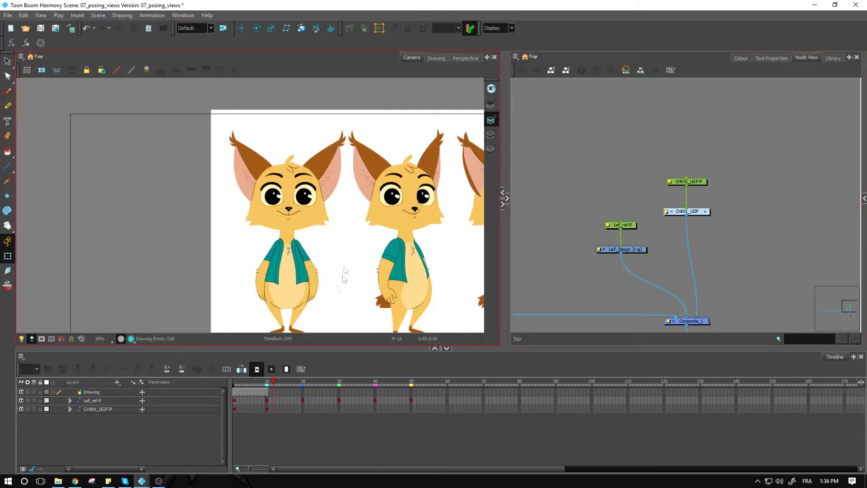
{"action": "left_click", "coordinate": [70, 401]}
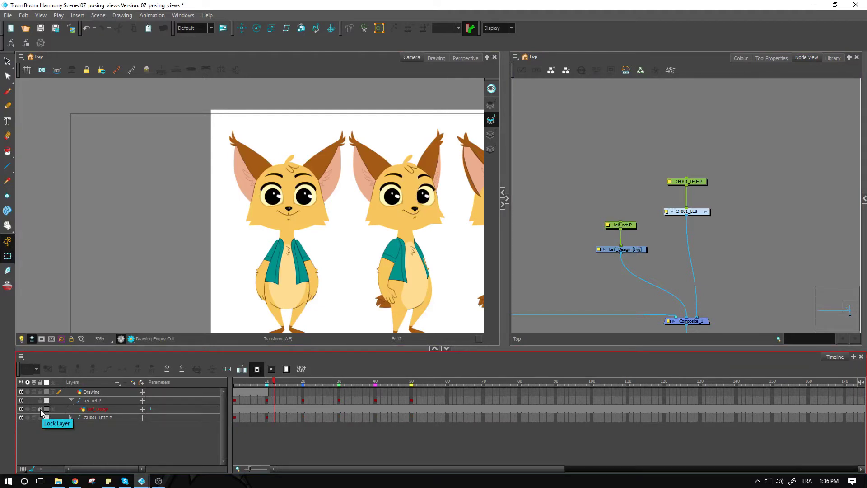
Check the Leif_Design layer properties, then confirm canvas clicks on the face don't grab the sheet.
{"action": "double_click", "coordinate": [599, 251]}
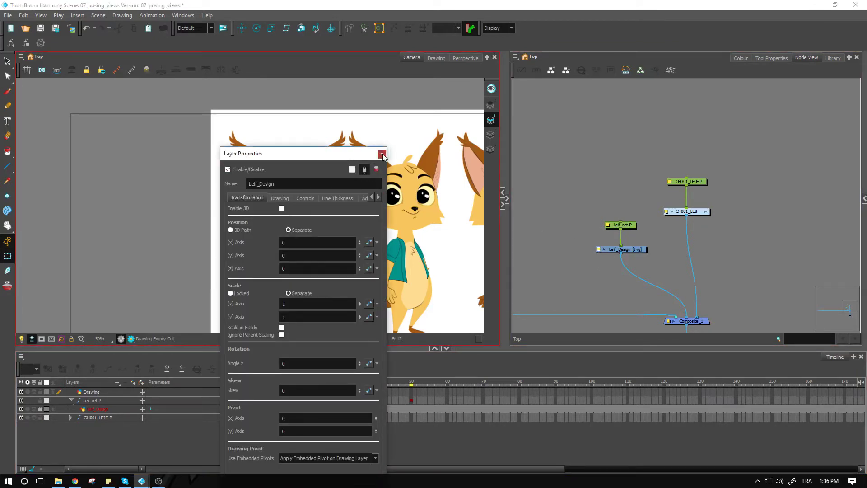
{"action": "left_click", "coordinate": [381, 153]}
{"action": "left_click", "coordinate": [292, 198]}
{"action": "left_click", "coordinate": [367, 188]}
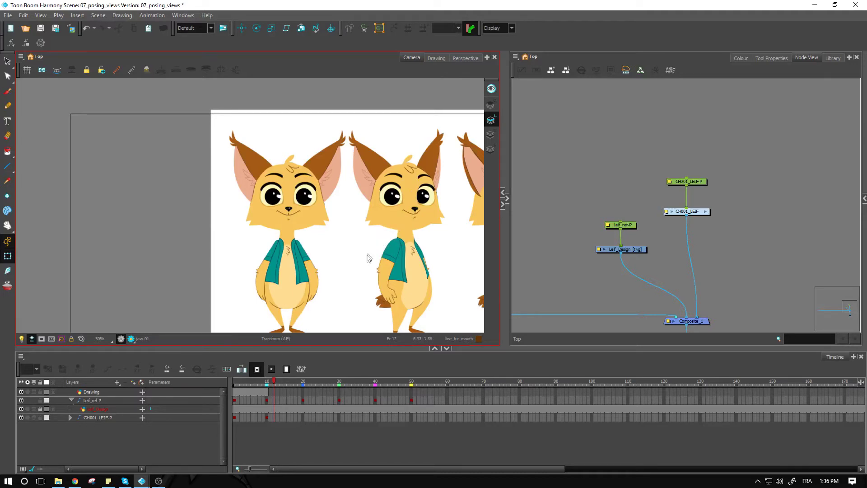
Test the Transform tool on the reference sheet node, leaving its width unchanged.
{"action": "left_click", "coordinate": [621, 225]}
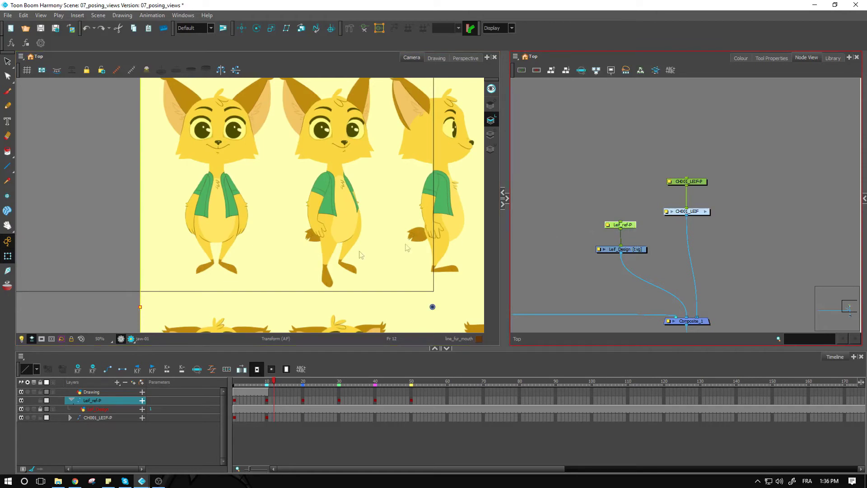
{"action": "scroll", "coordinate": [318, 259], "scroll_direction": "down", "scroll_amount": 4}
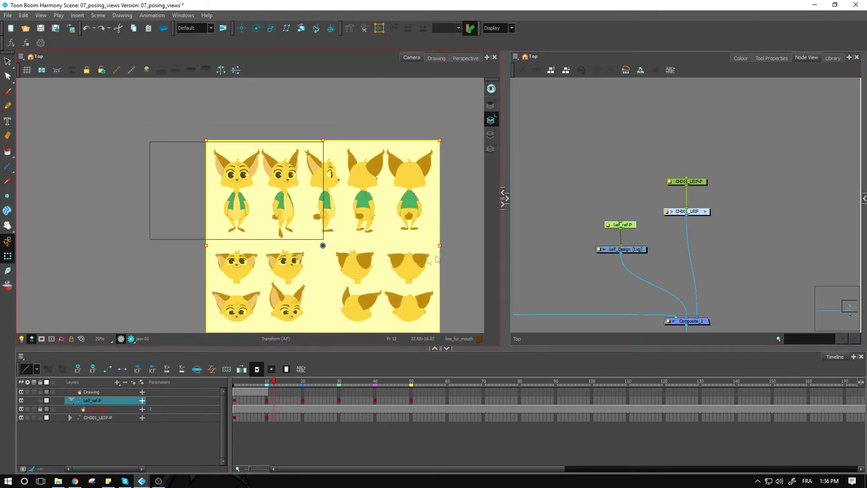
{"action": "mouse_move", "coordinate": [440, 246]}
{"action": "left_mouse_down"}
{"action": "mouse_move", "coordinate": [421, 246]}
{"action": "mouse_move", "coordinate": [439, 246]}
{"action": "left_mouse_up"}
{"action": "left_click", "coordinate": [452, 240]}
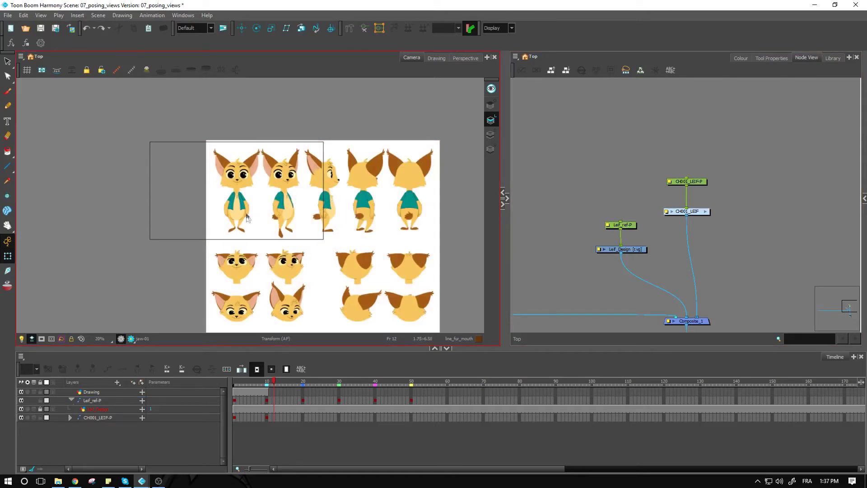
Test selecting the character's head on the canvas, then clear the selection.
{"action": "scroll", "coordinate": [261, 207], "scroll_direction": "up", "scroll_amount": 1}
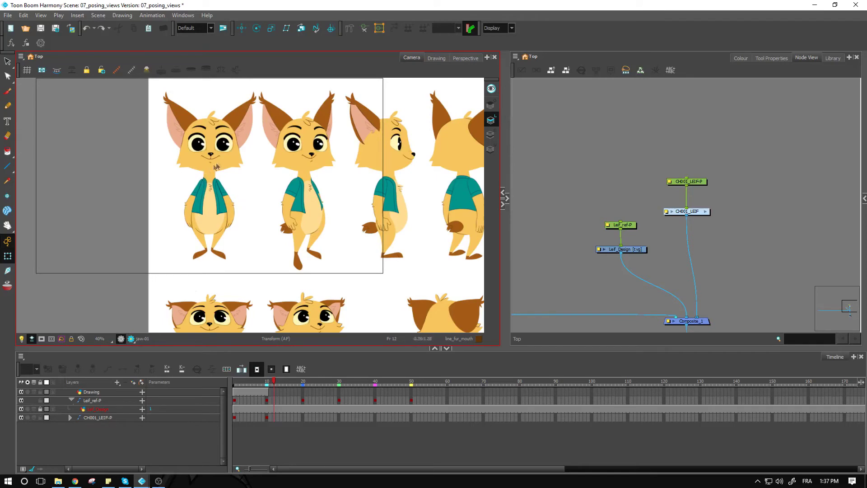
{"action": "left_click", "coordinate": [190, 165]}
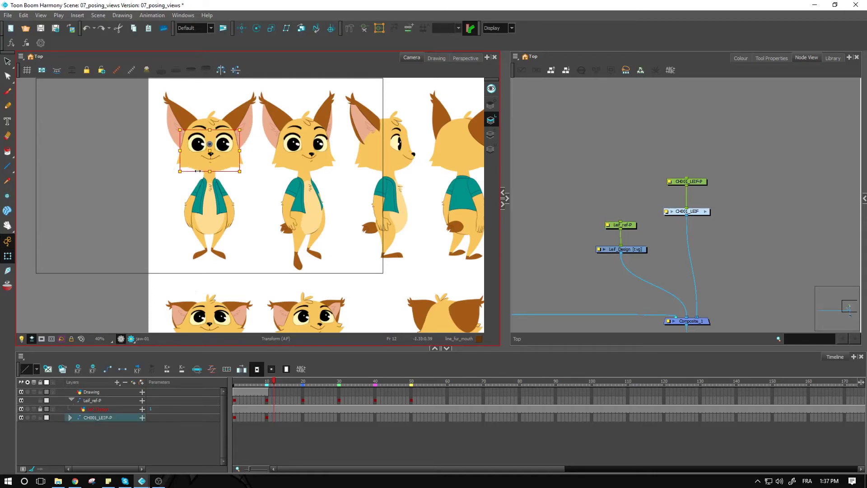
{"action": "left_click", "coordinate": [641, 274]}
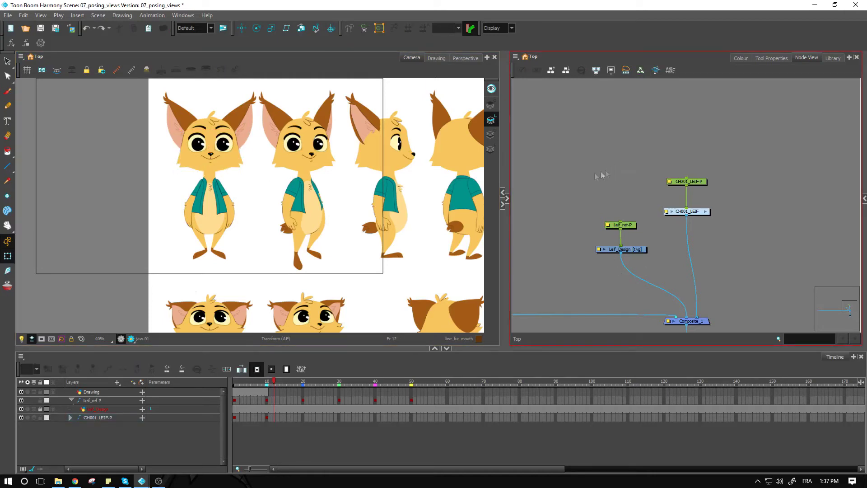
Find 'transpa' in the Node Library and insert a Transparency node between Leif_Design and Composite_1.
{"action": "left_click", "coordinate": [508, 200]}
{"action": "left_click_drag", "start_coordinate": [501, 156], "coordinate": [412, 155]}
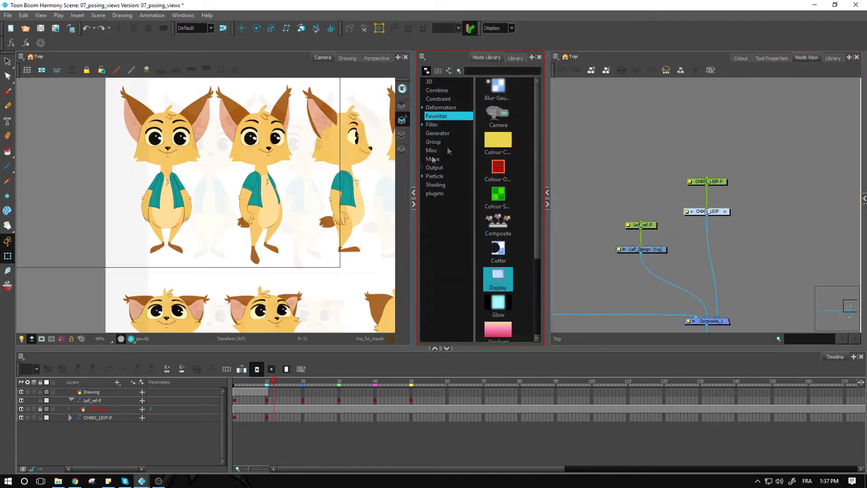
{"action": "left_click", "coordinate": [486, 71]}
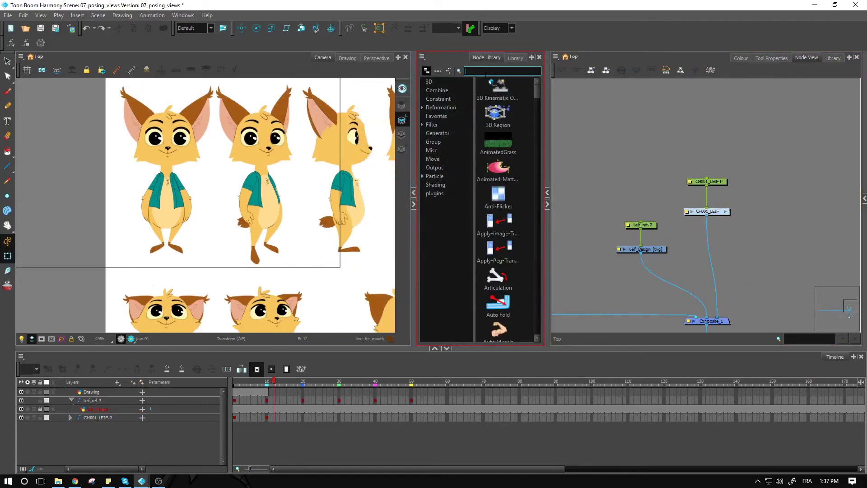
{"action": "type", "text": "transpa"}
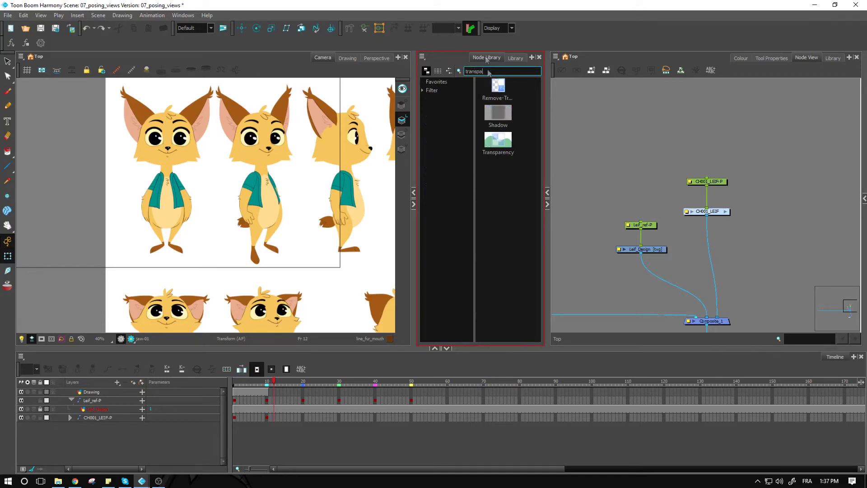
{"action": "left_click_drag", "start_coordinate": [497, 140], "coordinate": [648, 279]}
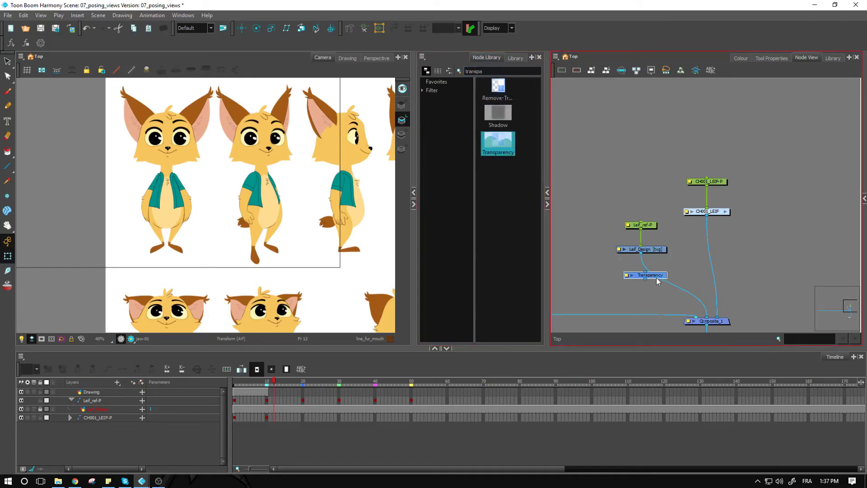
Line the Transparency node up under Leif_Design.
{"action": "left_click", "coordinate": [688, 255]}
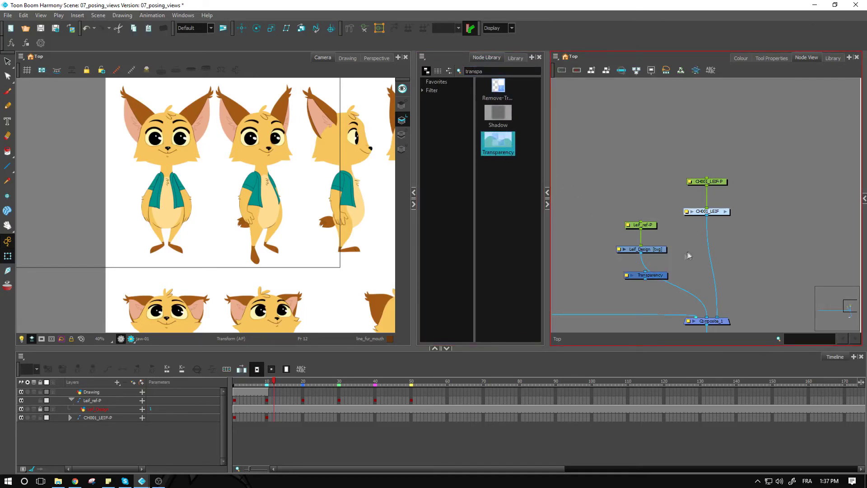
{"action": "left_click", "coordinate": [654, 274]}
{"action": "left_click_drag", "start_coordinate": [654, 275], "coordinate": [651, 277]}
{"action": "left_click", "coordinate": [397, 274]}
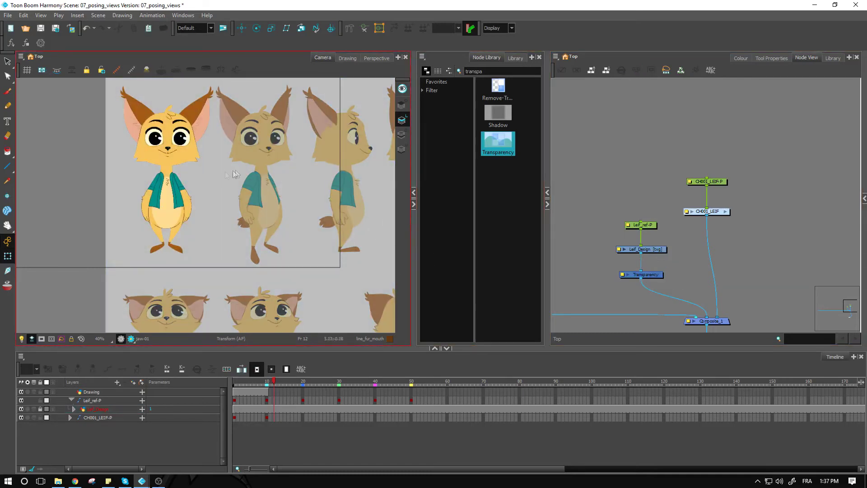
{"action": "scroll", "coordinate": [234, 169], "scroll_direction": "up", "scroll_amount": 1}
{"action": "left_click_drag", "start_coordinate": [194, 183], "coordinate": [281, 223]}
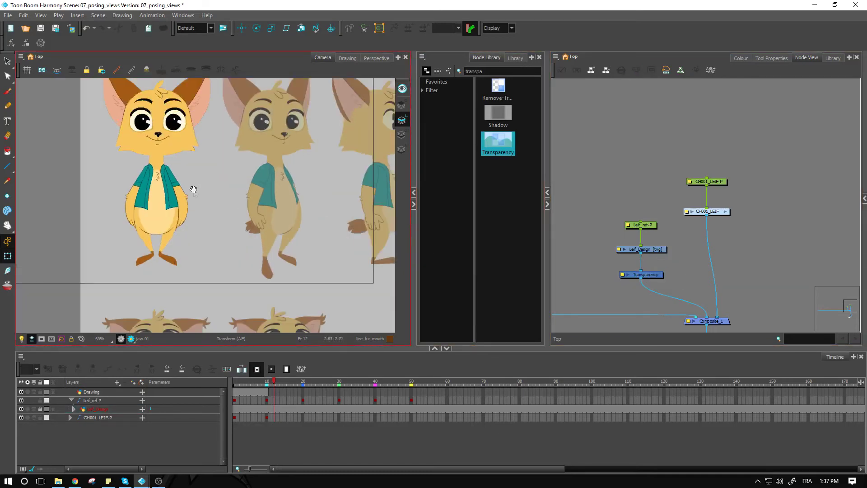
{"action": "scroll", "coordinate": [282, 224], "scroll_direction": "up", "scroll_amount": 1}
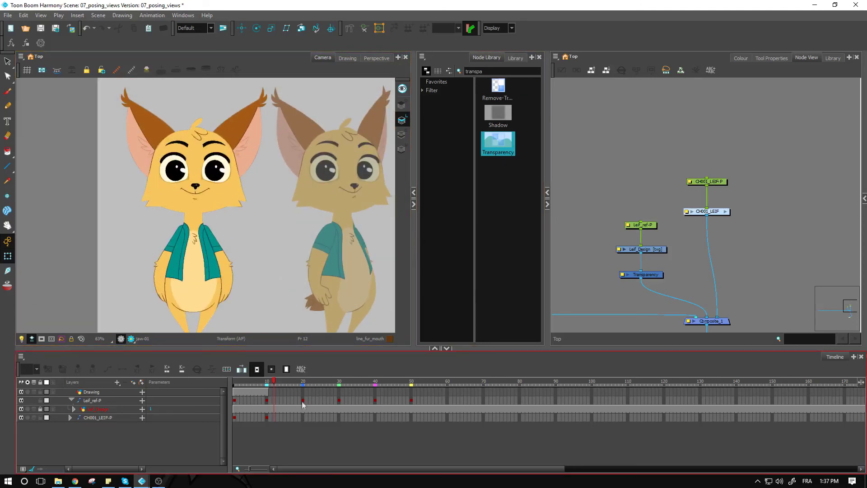
{"action": "left_click", "coordinate": [303, 383]}
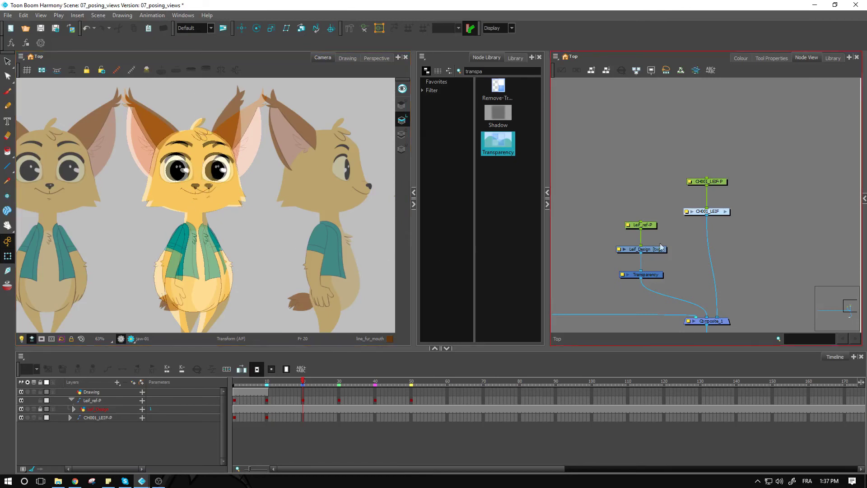
{"action": "left_click", "coordinate": [208, 193]}
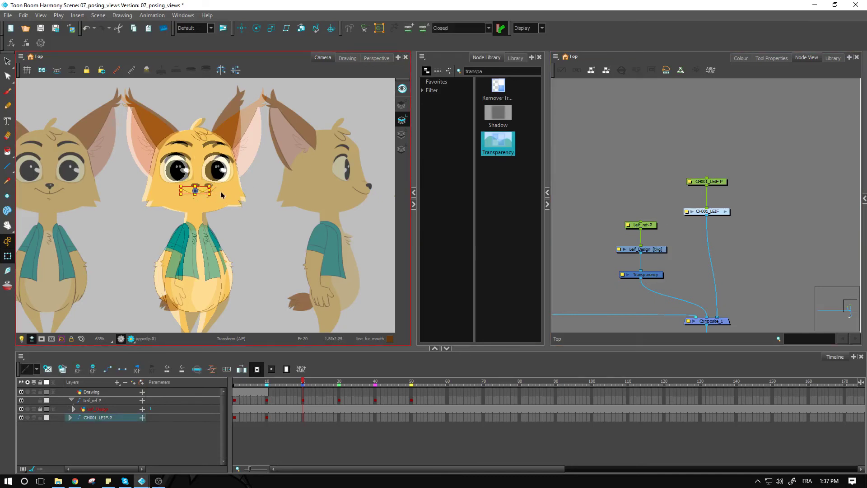
{"action": "key", "text": "2"}
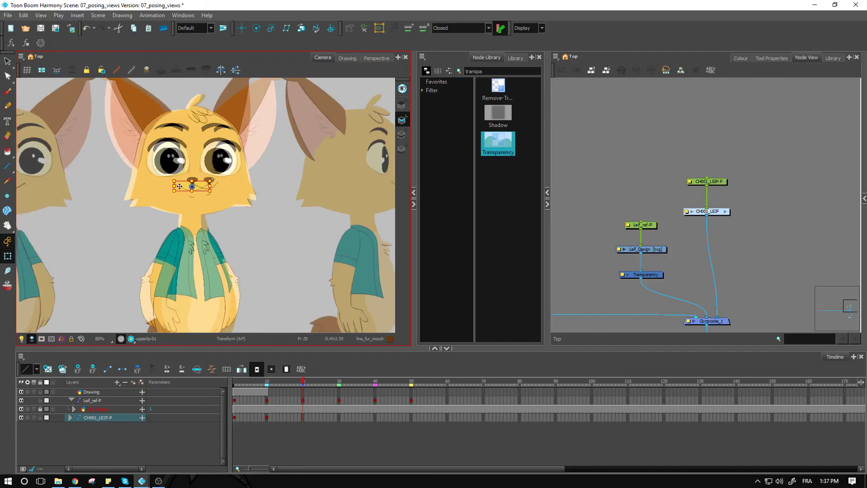